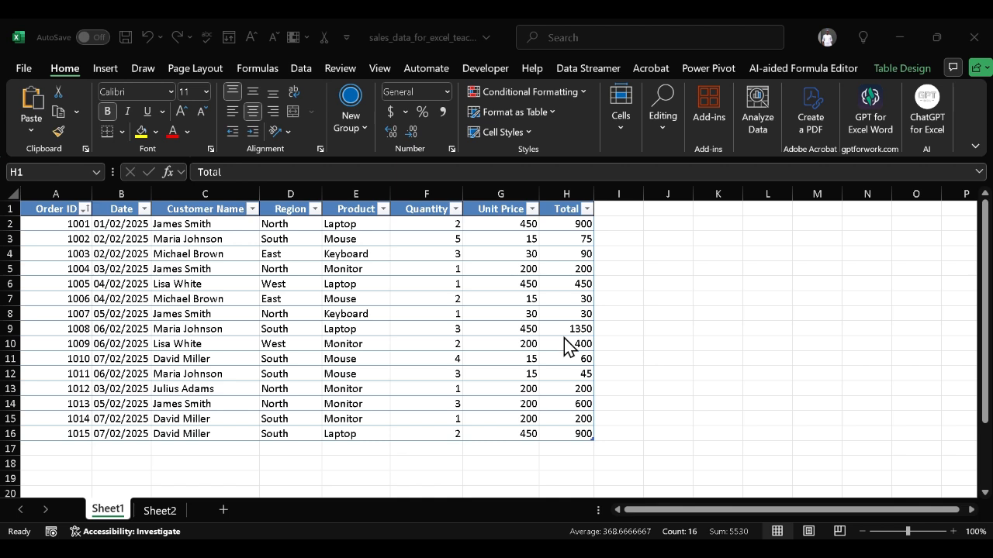
Apply the Number format to the entire Order ID column
left_click(62, 196)
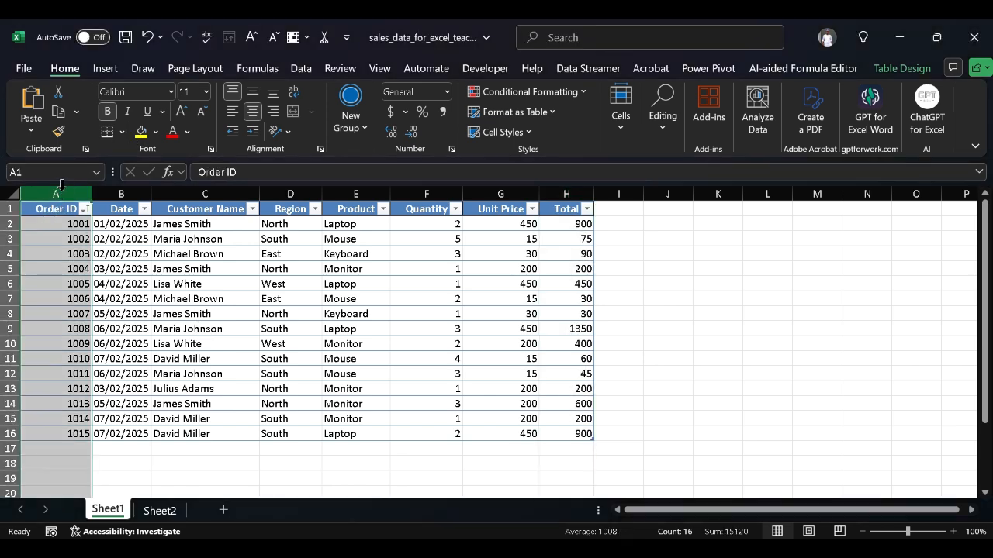
left_click(441, 94)
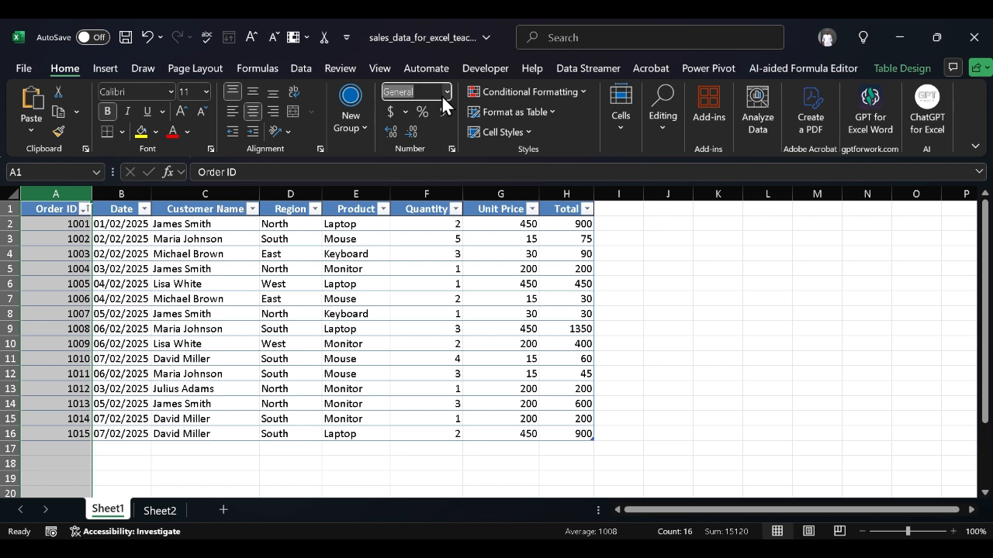
left_click(446, 93)
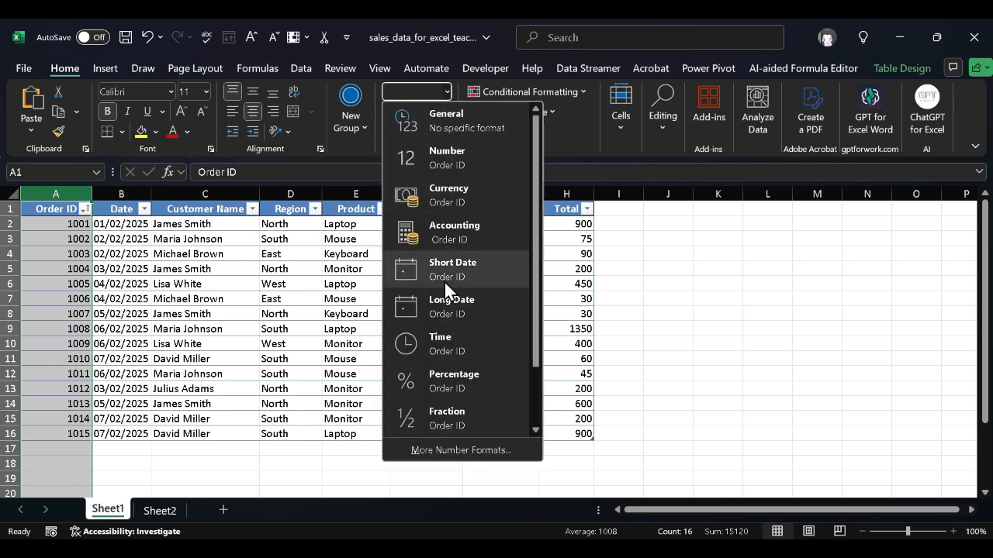
scroll(444, 282, "down", 2)
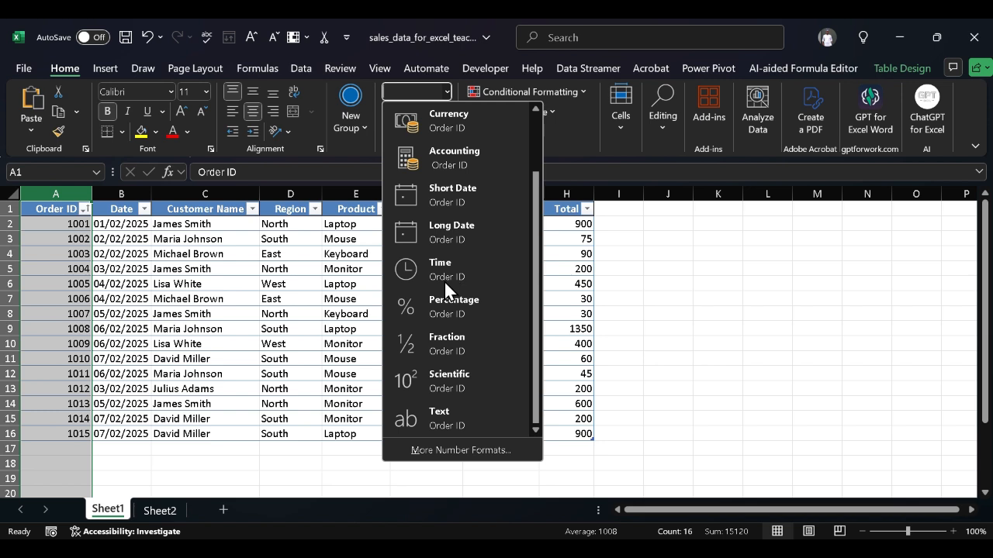
scroll(443, 288, "up", 2)
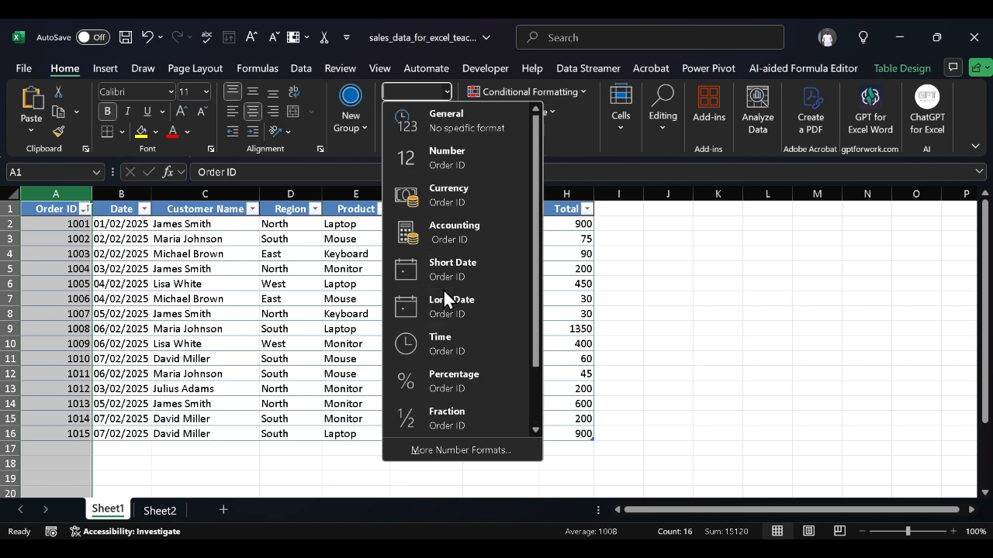
left_click(464, 147)
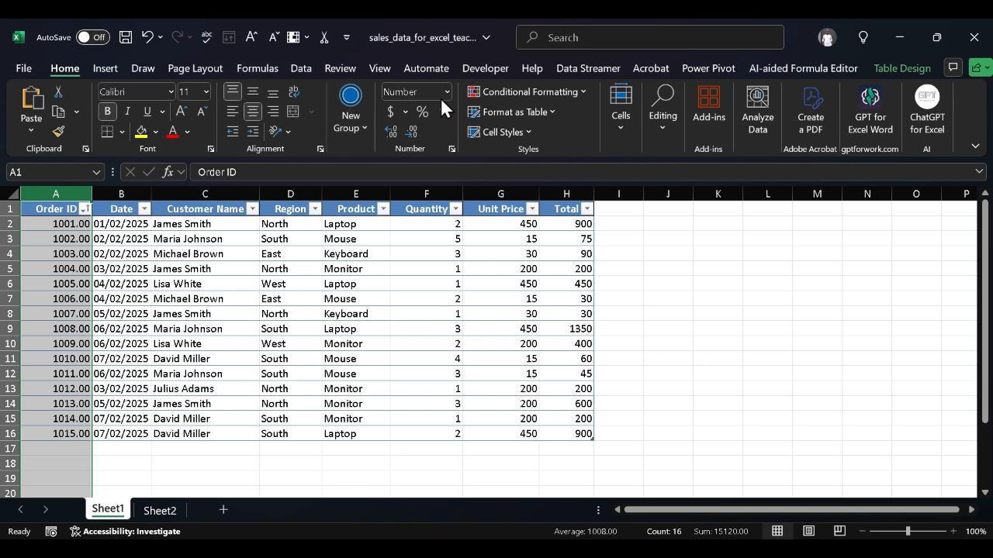
Adjust the decimal places of the Order ID column so its numbers show no decimals
left_click(395, 134)
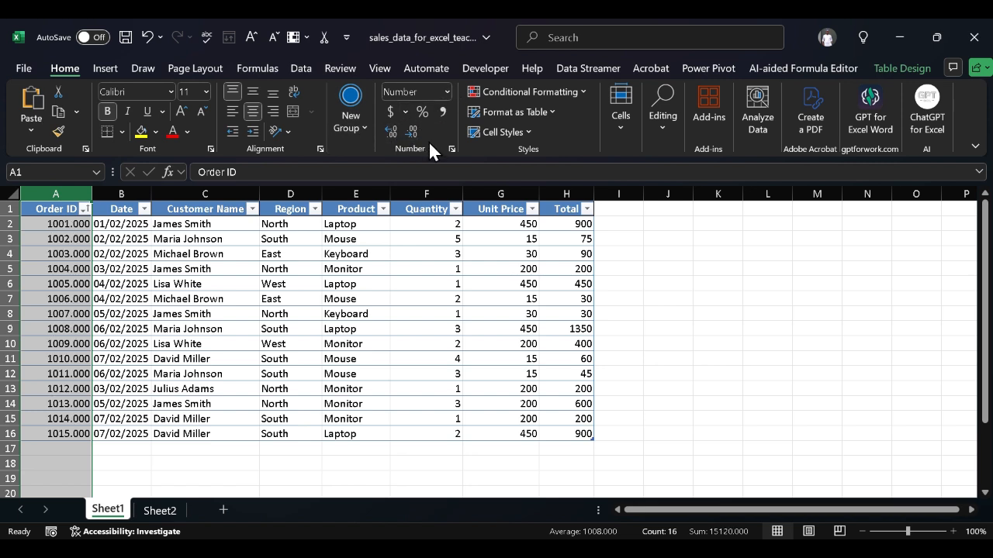
left_click(416, 131)
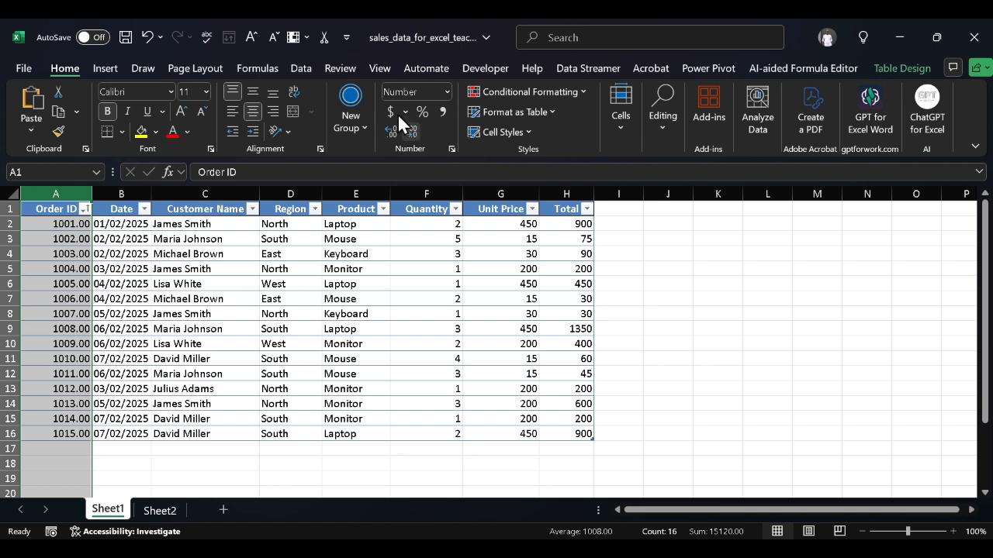
left_click(416, 131)
left_click(415, 131)
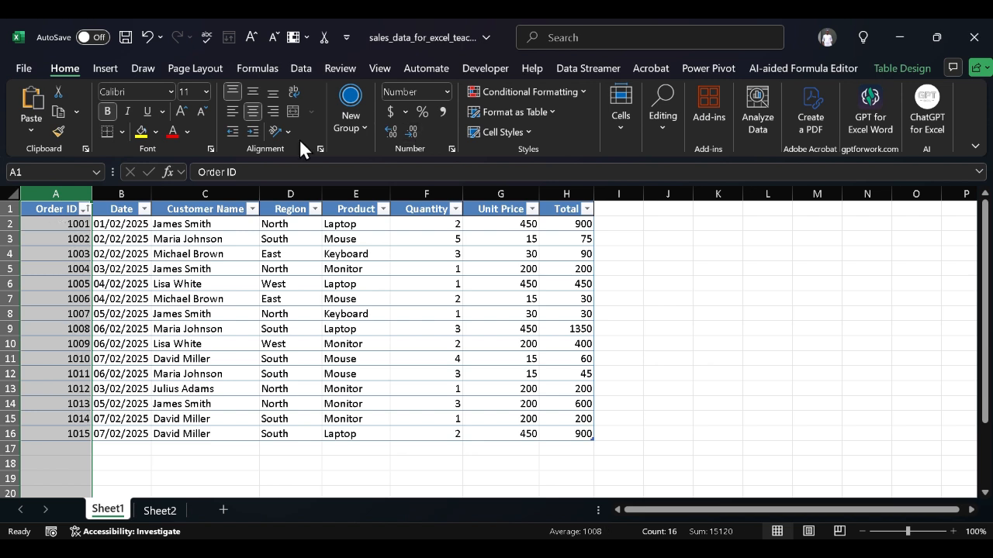
Apply the Long Date format to the entire Date column
left_click(121, 193)
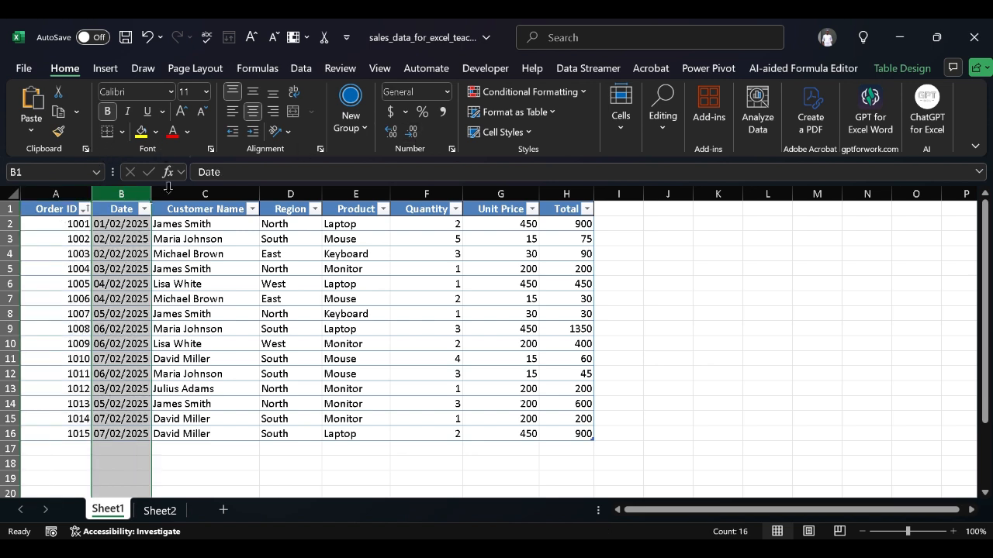
left_click(447, 92)
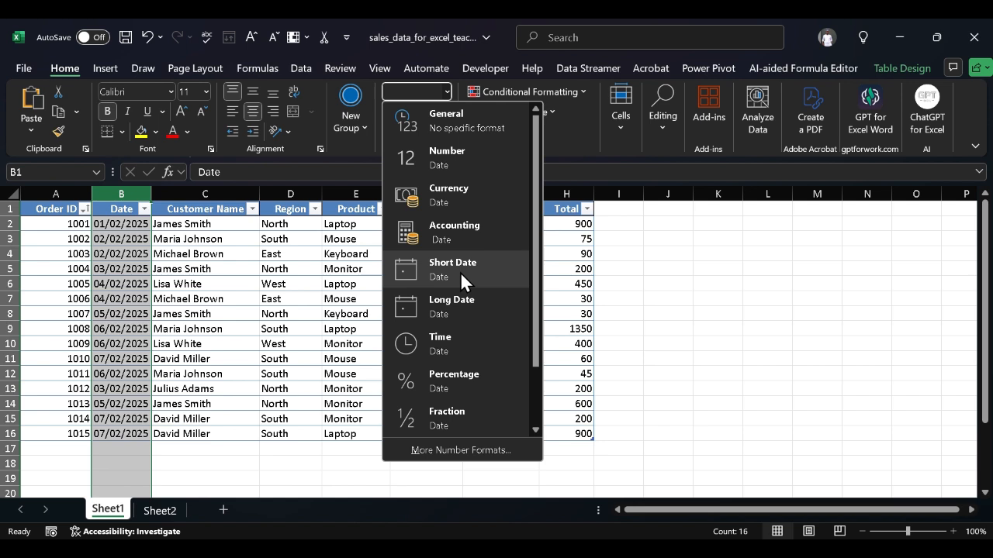
left_click(457, 310)
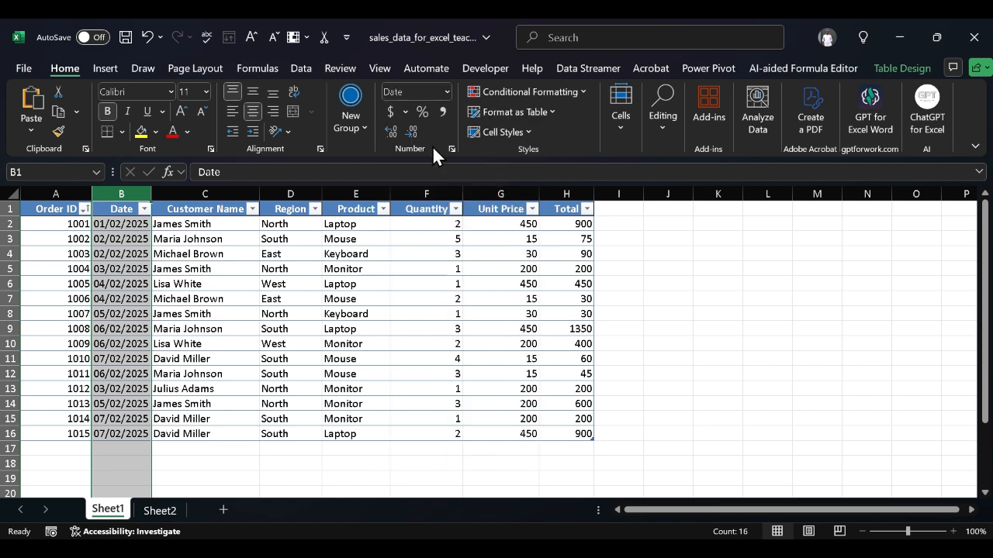
Try the Short Date format on the Date column and autofit the column's width
left_click(446, 93)
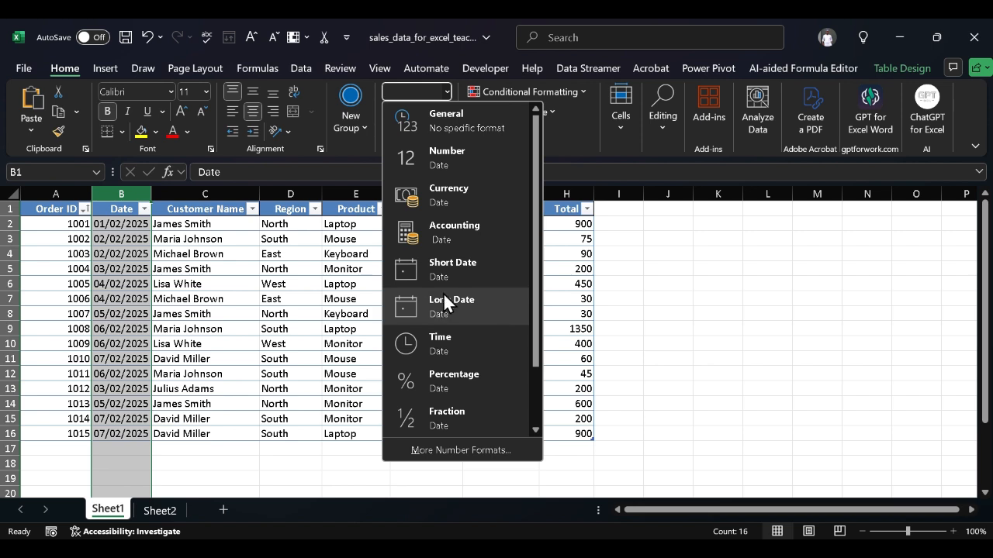
left_click(464, 272)
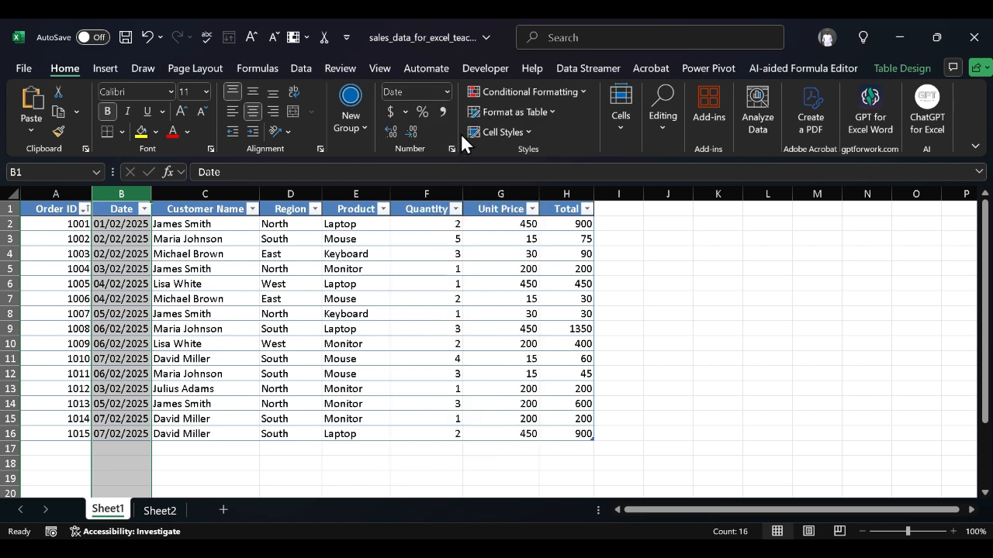
left_click(445, 93)
key("Escape")
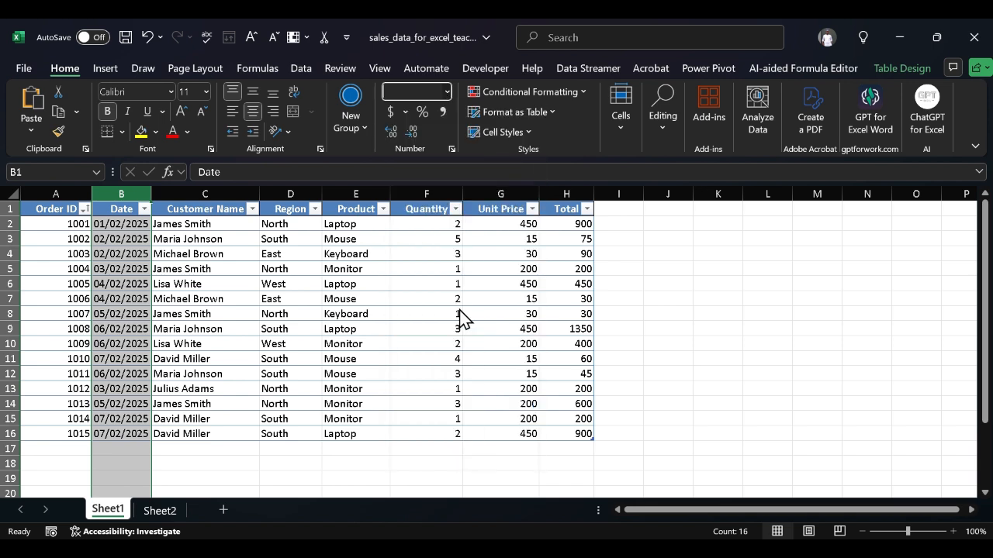
double_click(150, 197)
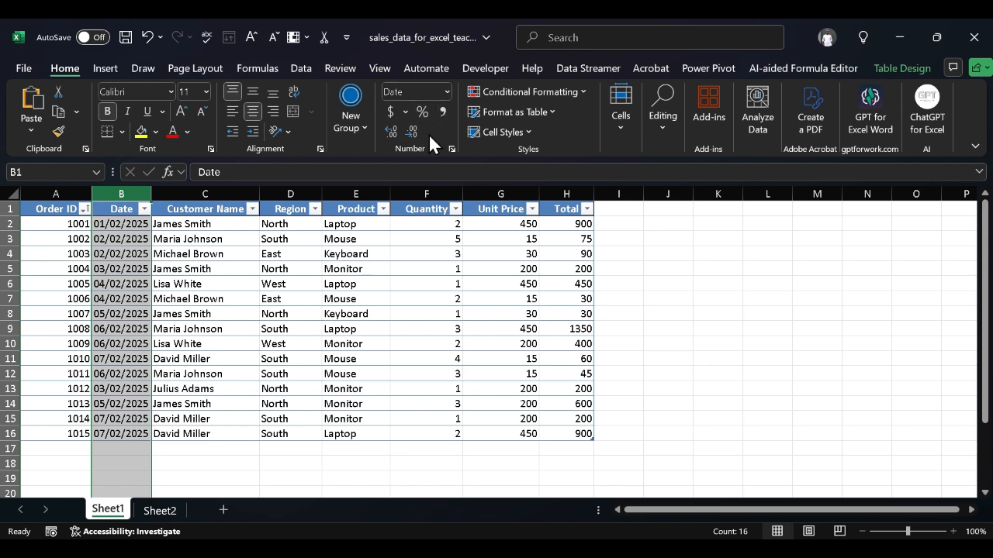
Set the Date column's format to the "*Wednesday, March 14, 2012" date type through the full cell format options
left_click(445, 95)
scroll(442, 156, "down", 1)
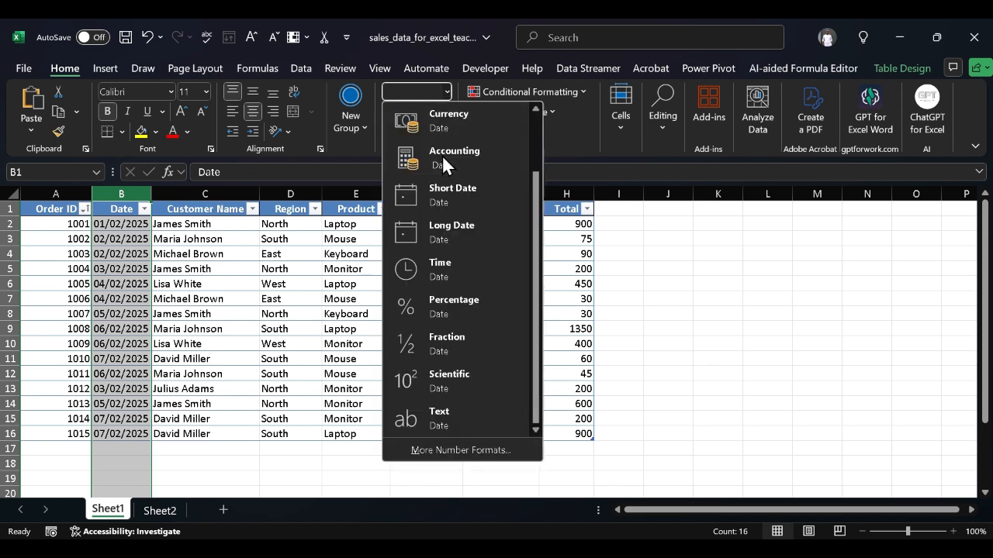
left_click(414, 451)
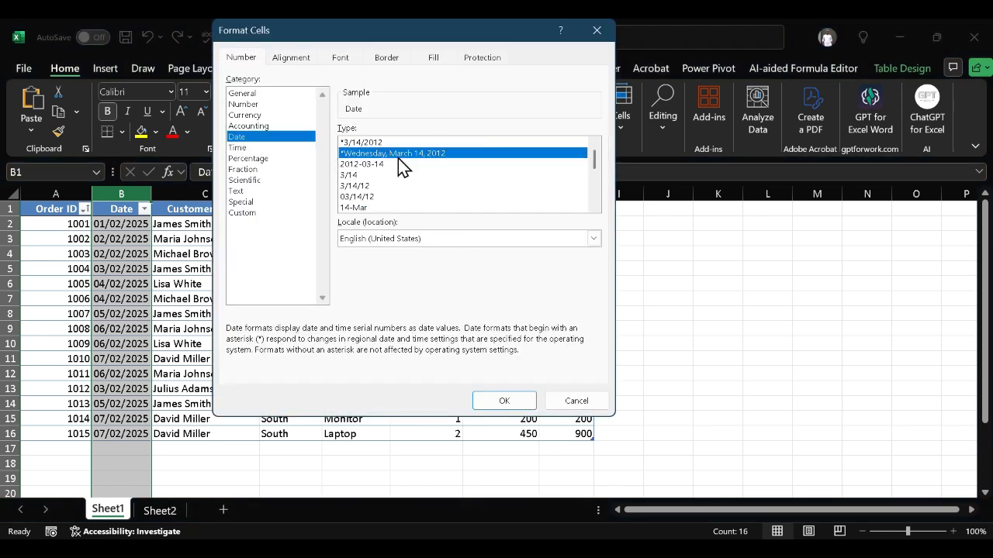
left_click(377, 164)
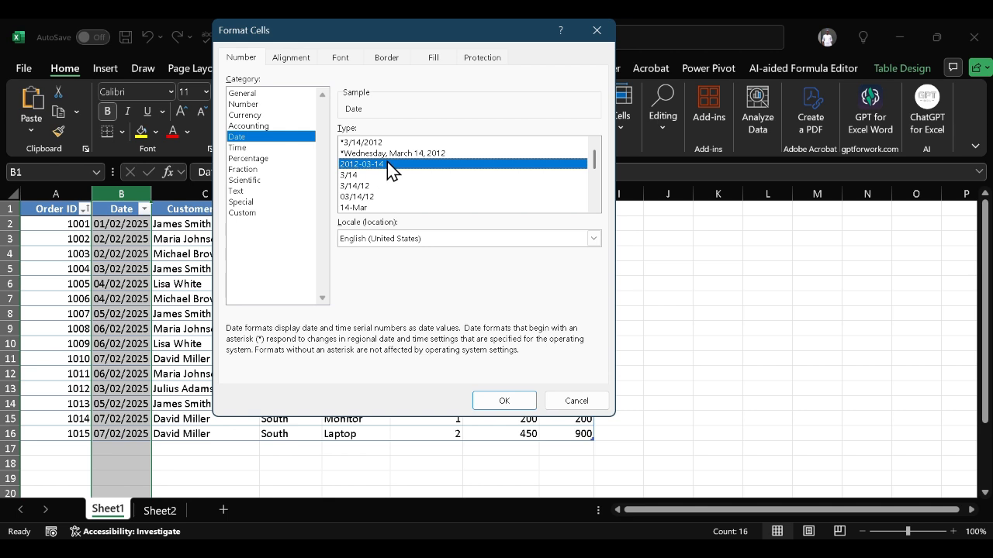
left_click(364, 152)
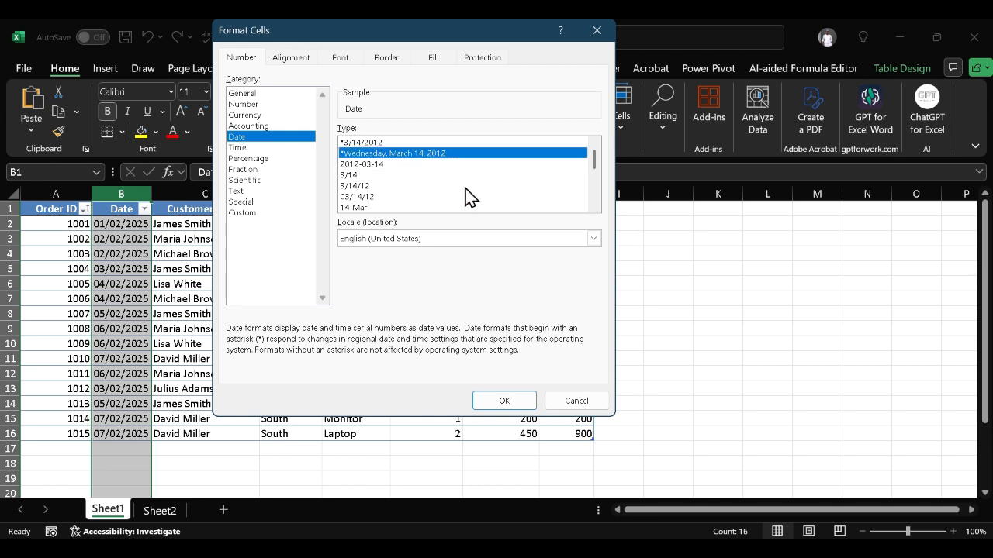
left_click(523, 408)
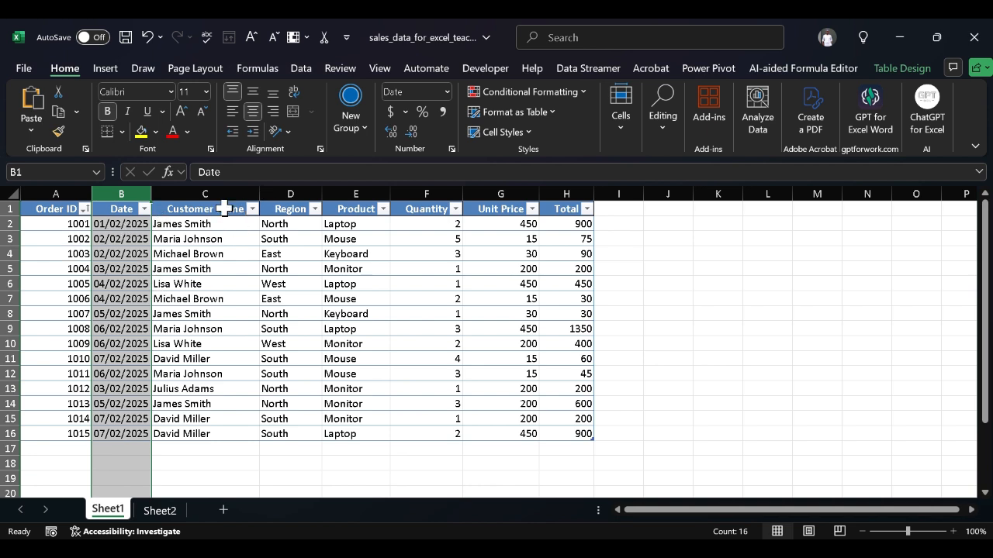
Apply the Text format to the entire Customer Name column
left_click(245, 192)
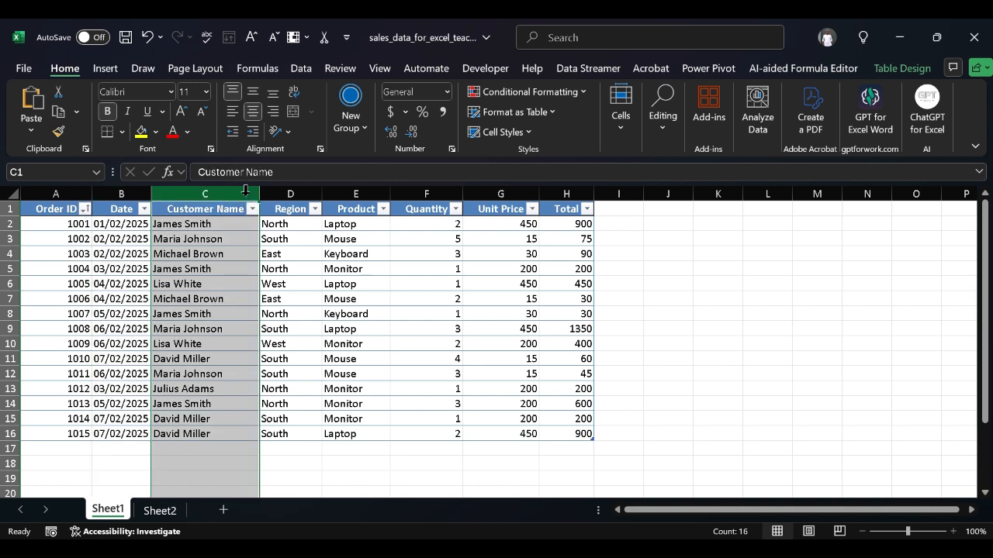
left_click(438, 92)
left_click(444, 92)
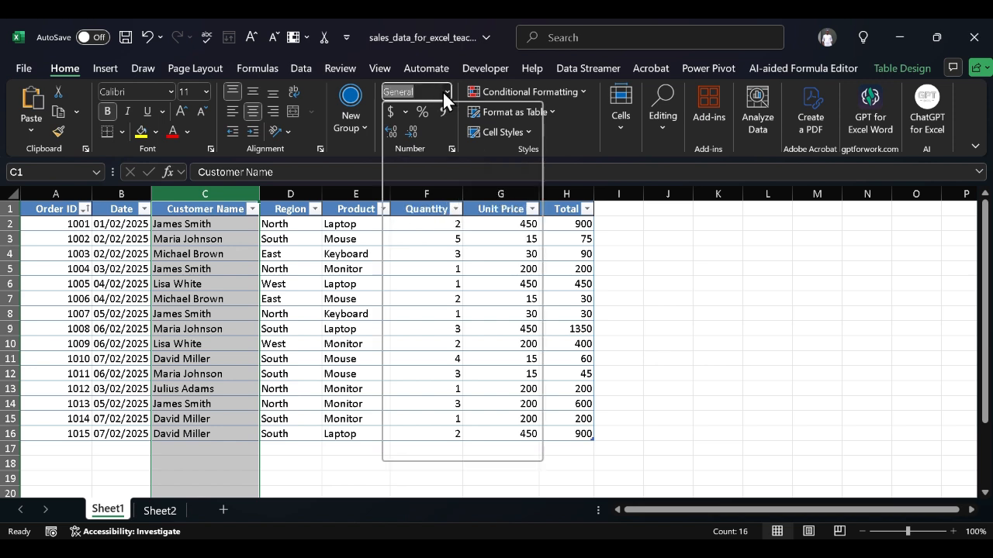
scroll(436, 375, "down", 1)
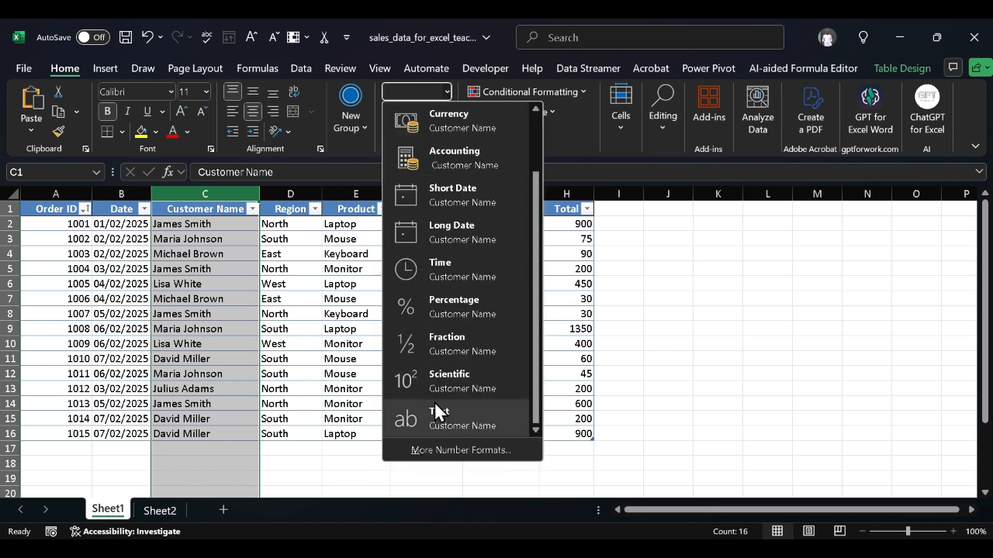
left_click(434, 403)
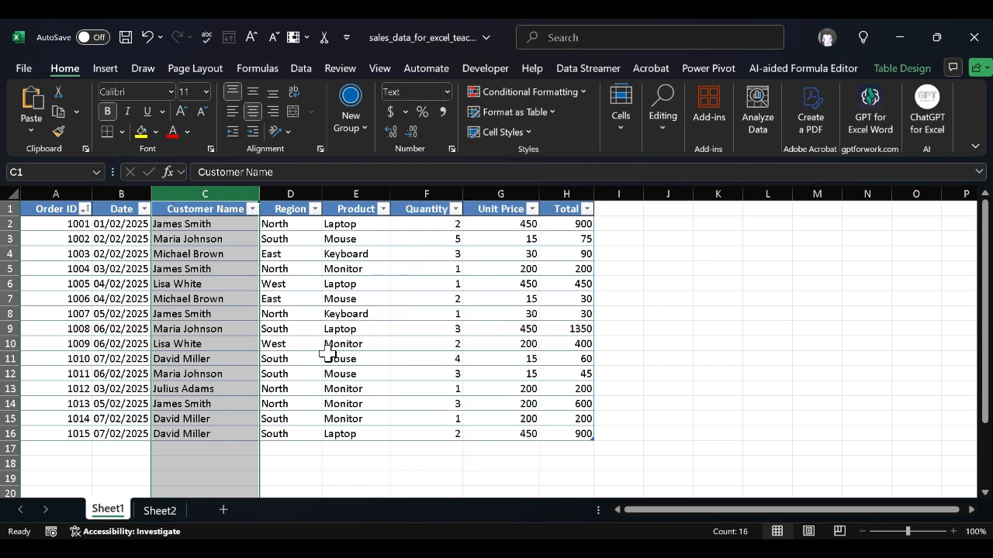
Apply the Text format to the Region and Product columns together
left_click(286, 184)
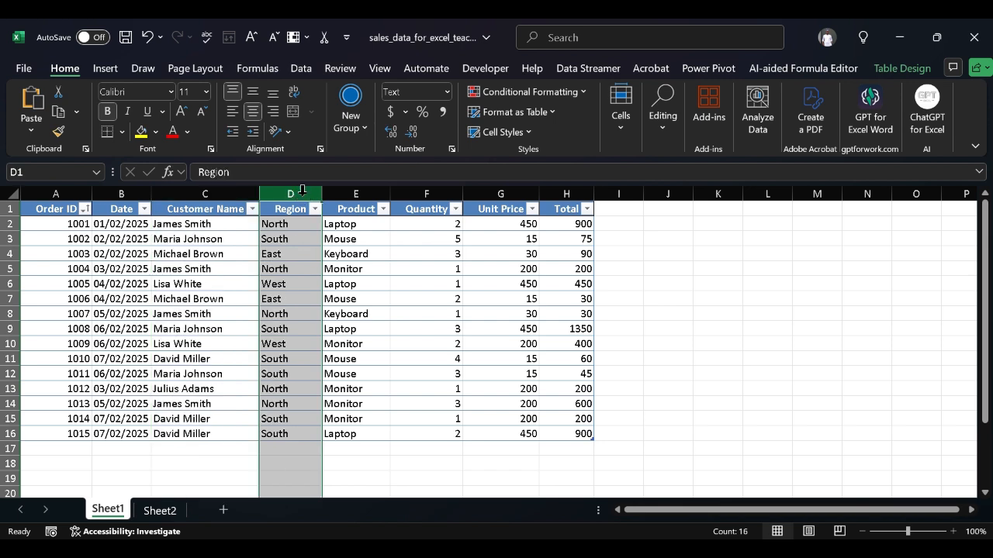
left_click(358, 186, "ctrl")
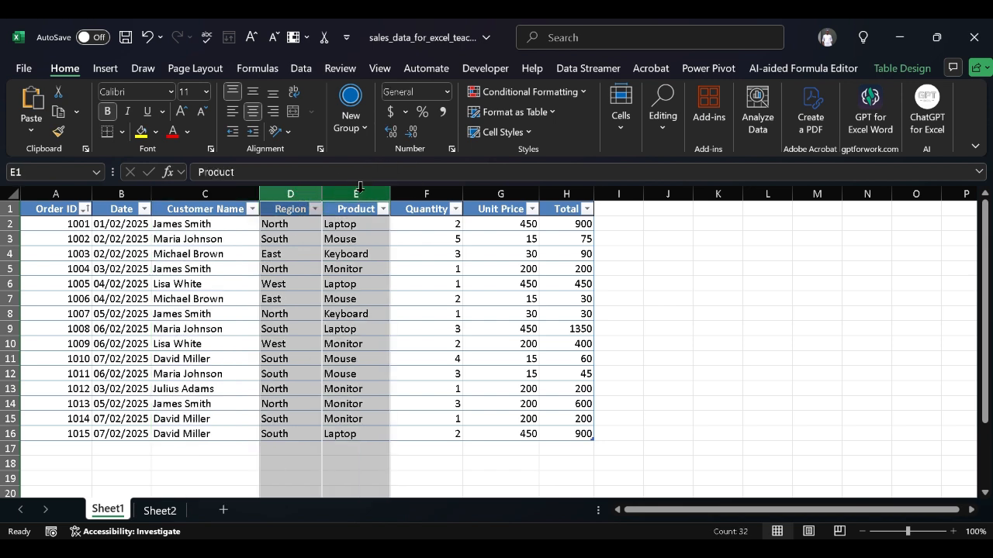
left_click(439, 89)
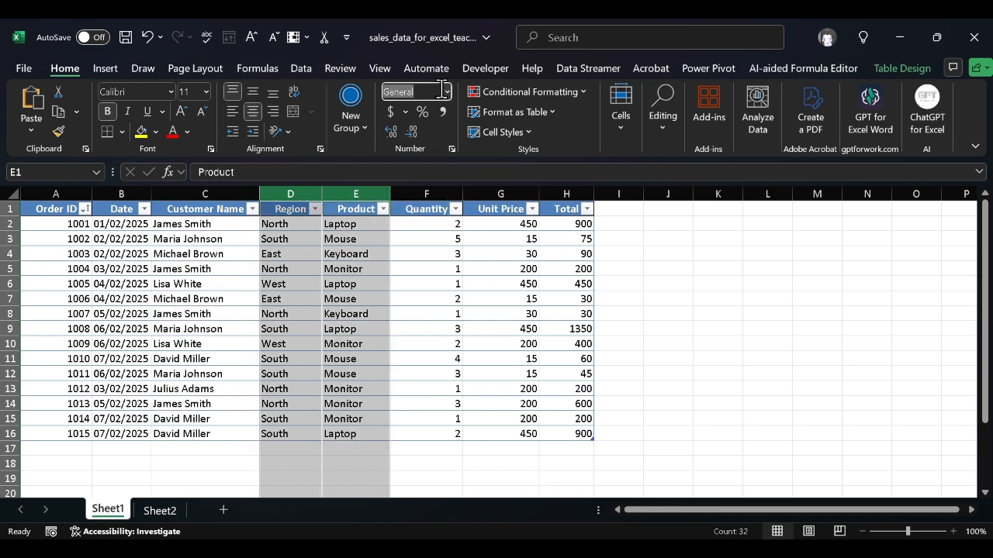
left_click(446, 91)
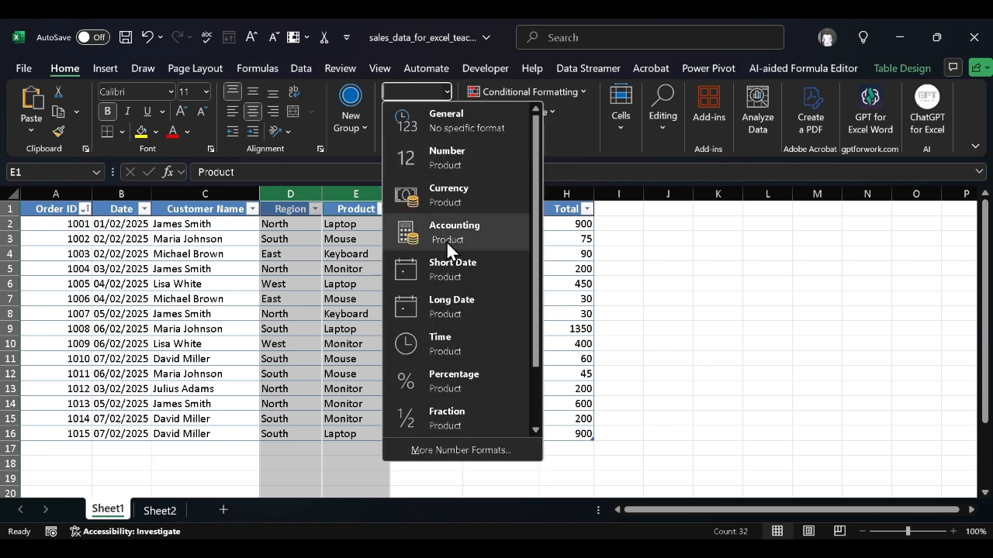
scroll(467, 366, "down", 2)
left_click(443, 412)
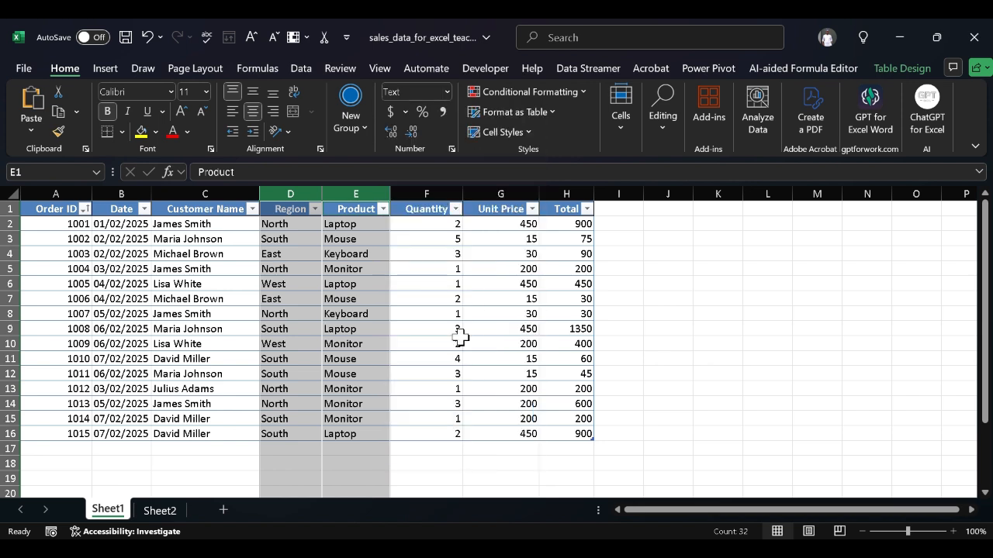
Format the Quantity column as Number with no decimal places
left_click(477, 211)
left_click(419, 191)
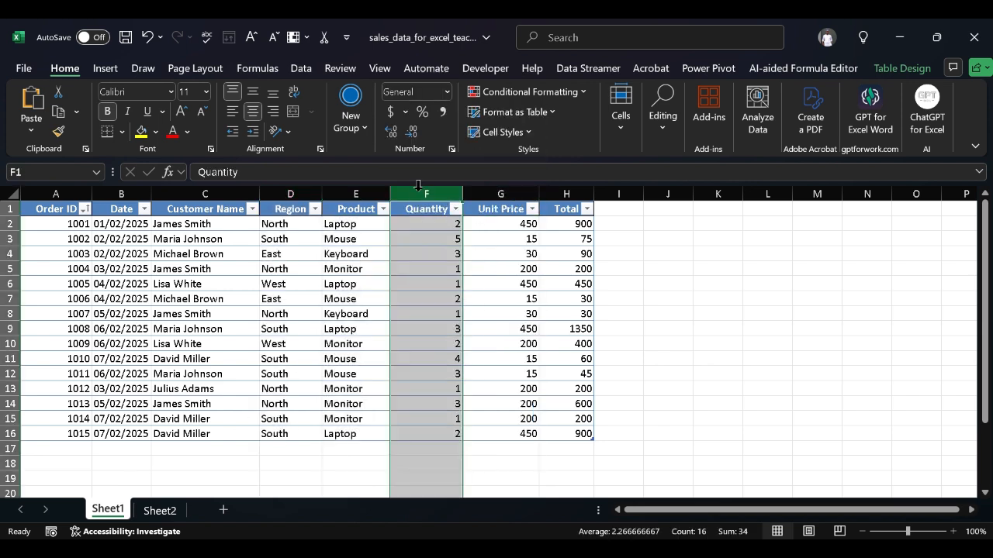
left_click(440, 91)
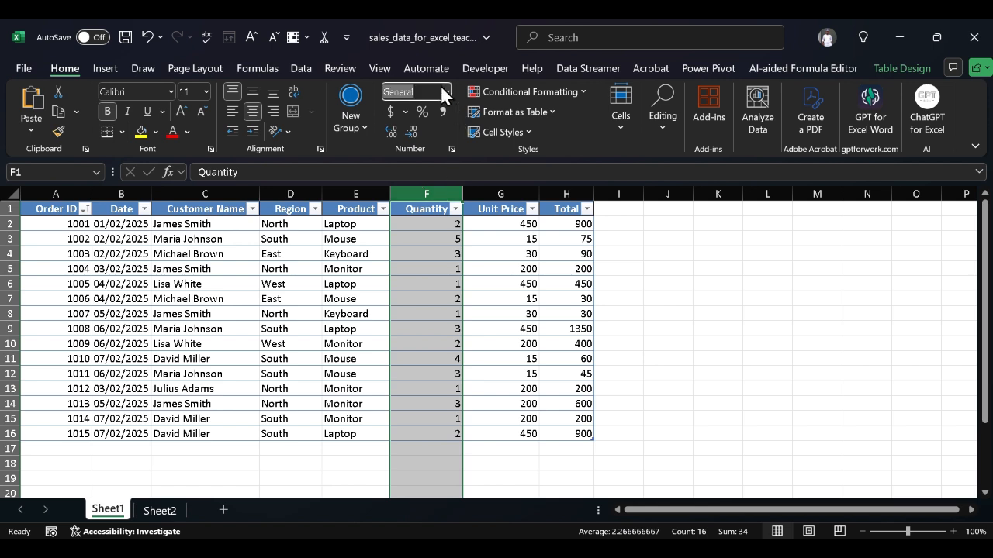
left_click(446, 91)
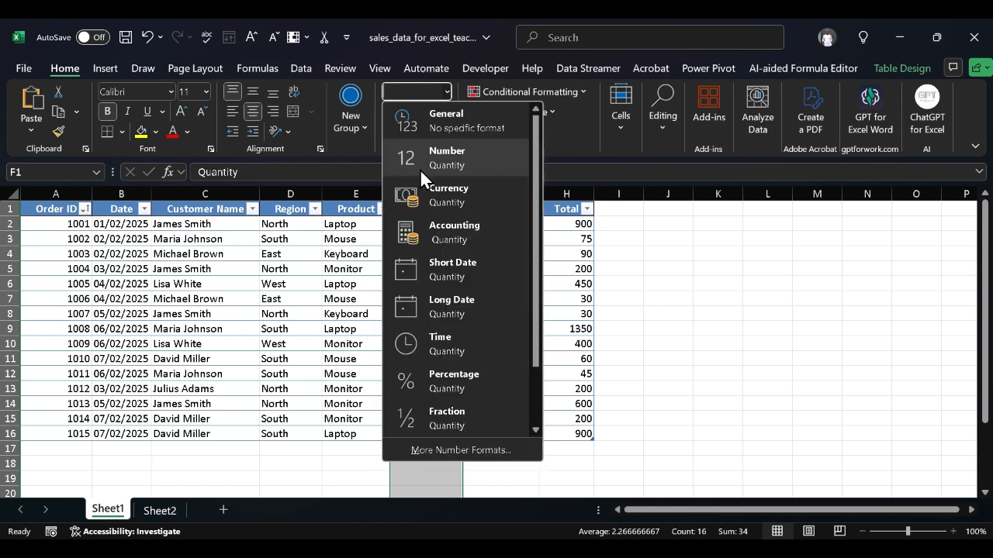
left_click(458, 161)
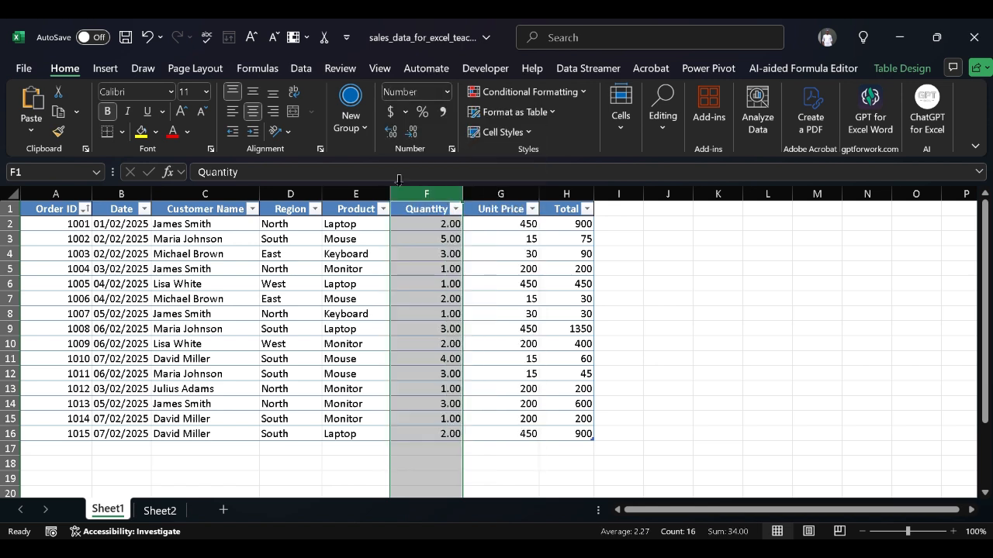
left_click(416, 126)
left_click(415, 126)
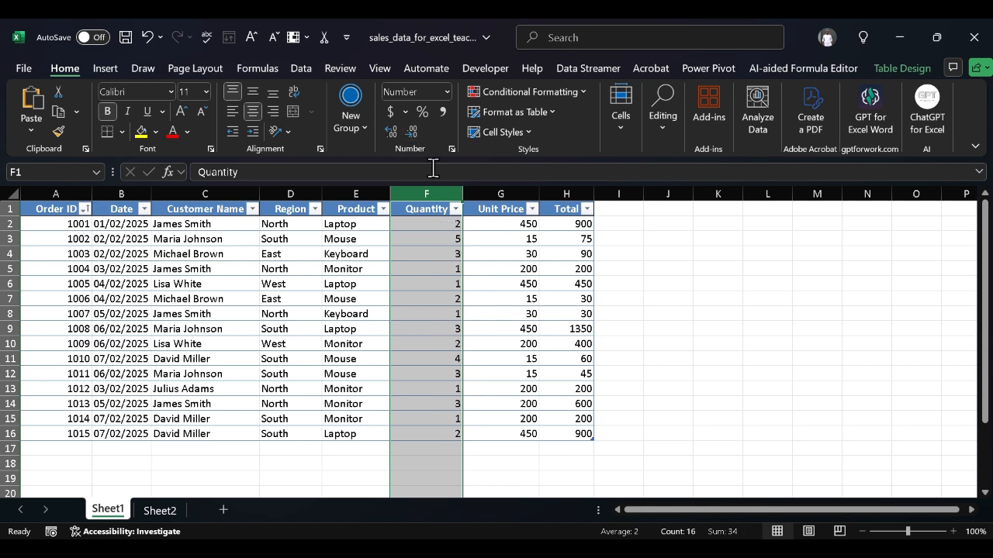
Format the Unit Price and Total columns together as Currency with one decimal place
left_click(517, 194)
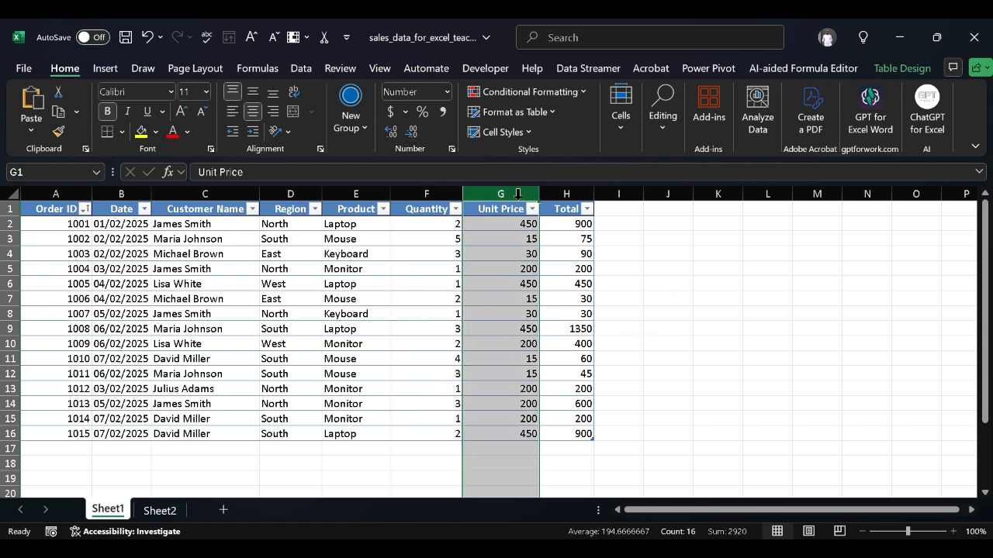
left_click(563, 194, "ctrl")
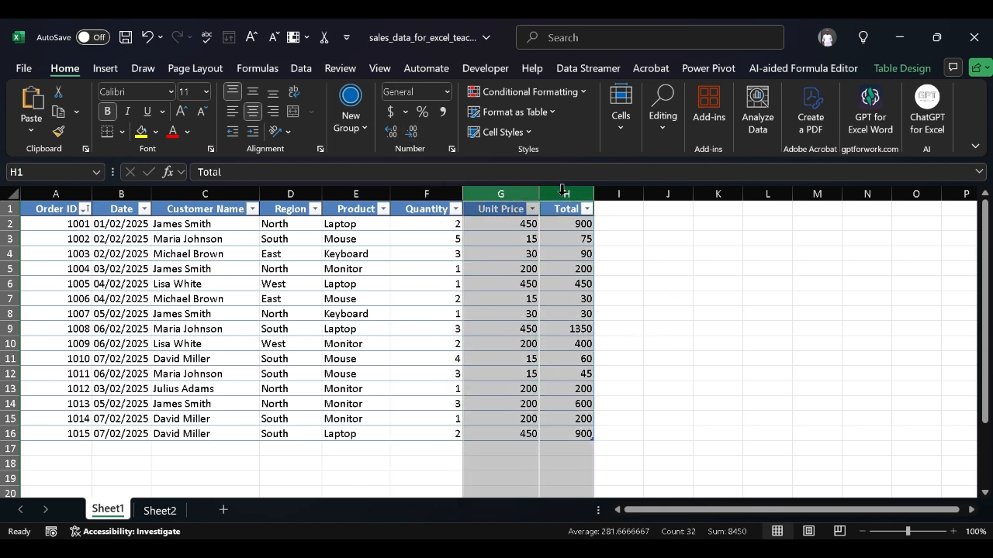
left_click(446, 89)
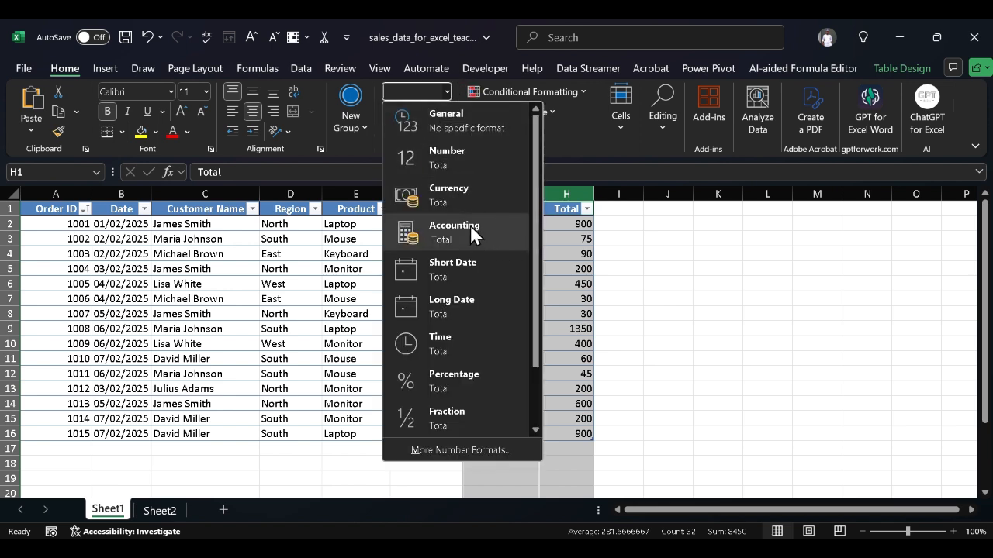
left_click(467, 197)
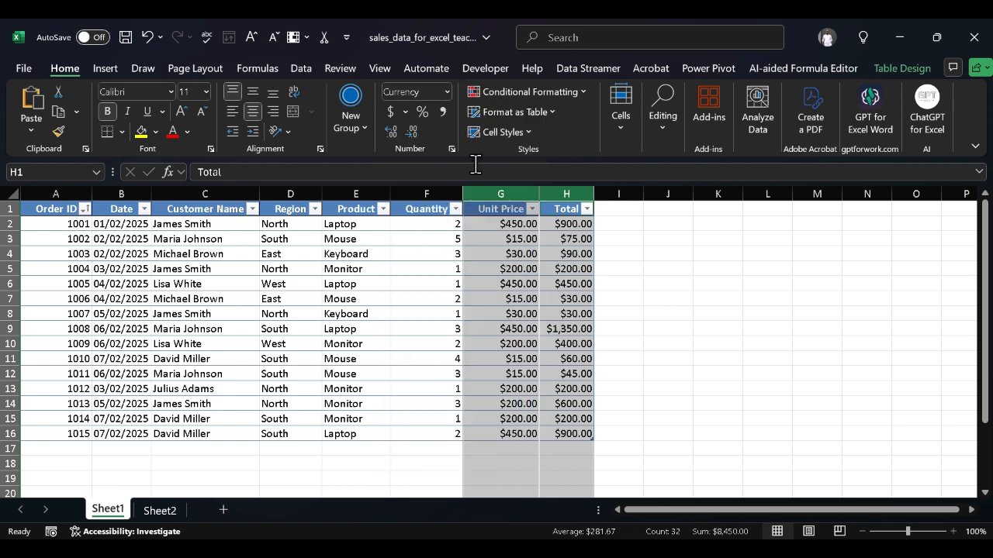
left_click(410, 132)
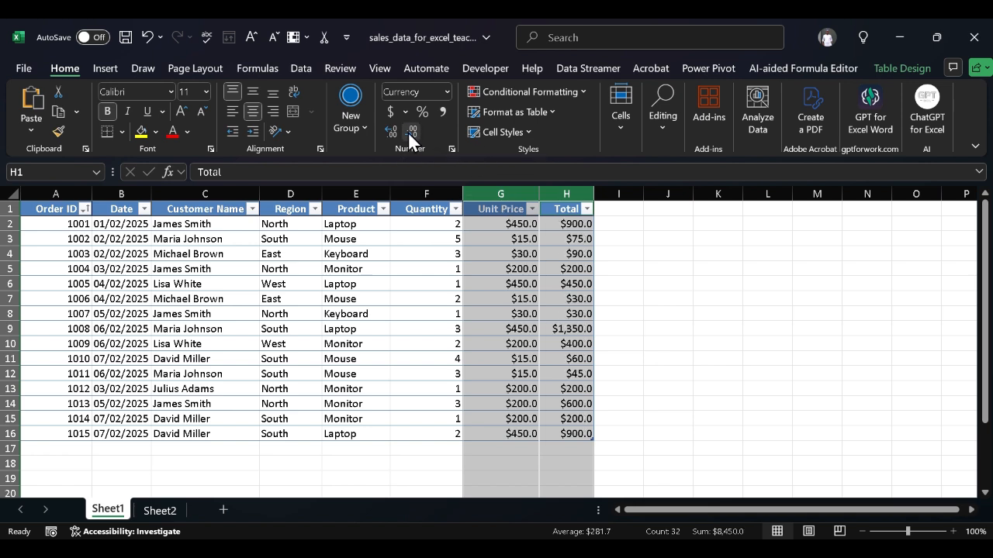
left_click(783, 355)
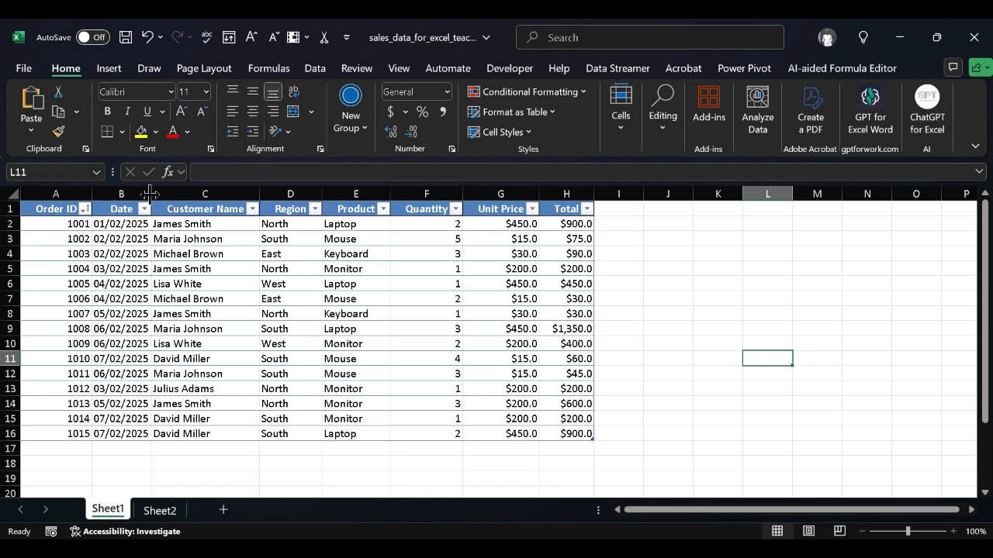
Try to set the Date column's format to the "2012-03-14" date type through the full cell format options
left_click_drag(92, 194, 92, 193)
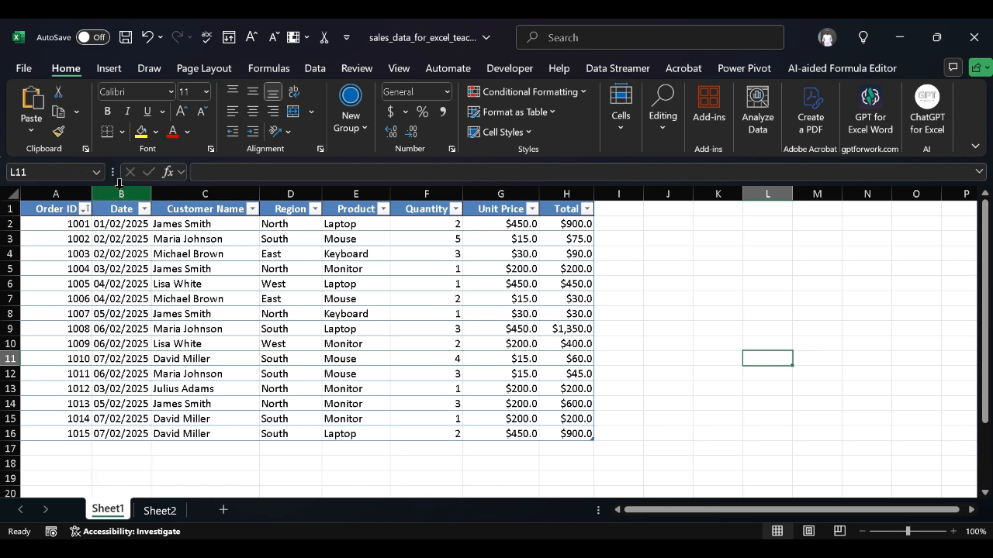
left_click(128, 186)
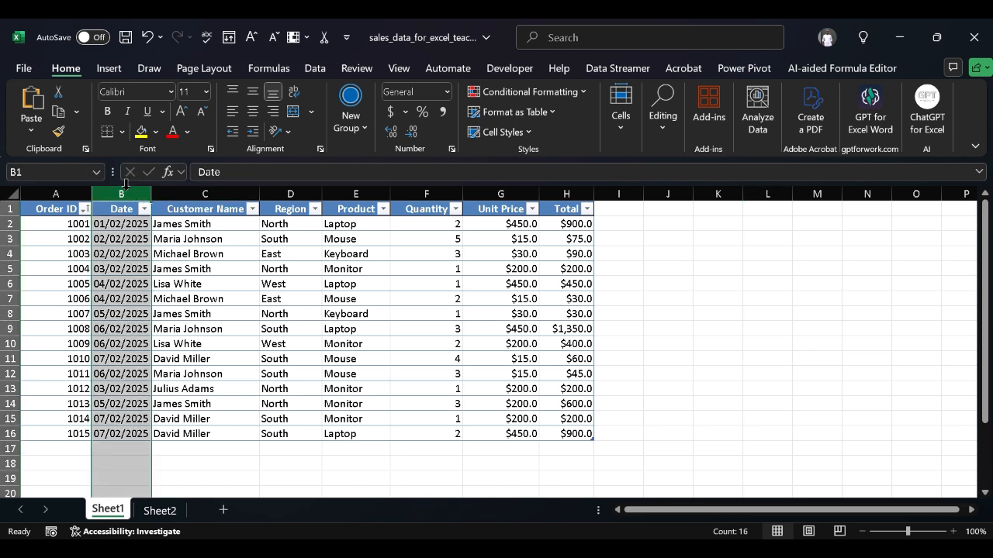
left_click(447, 93)
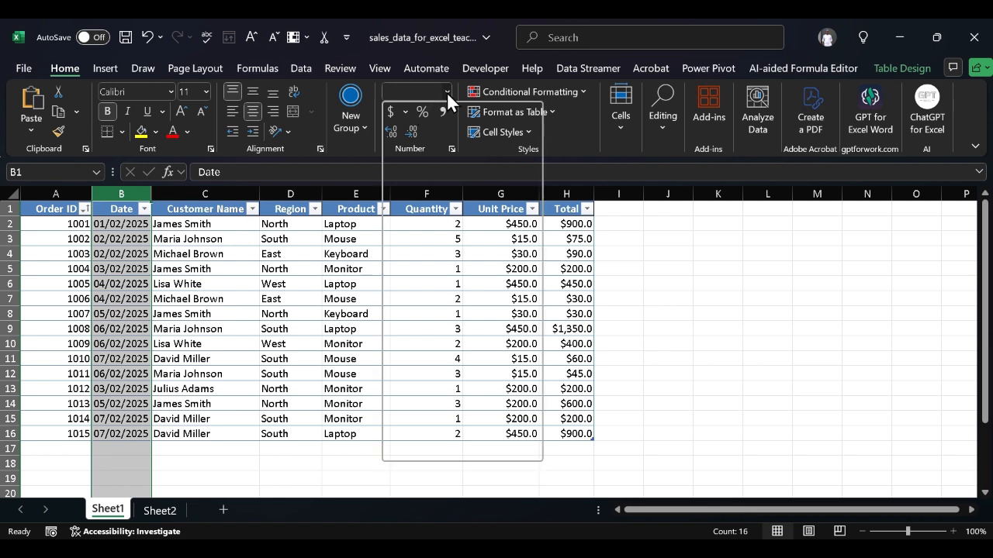
scroll(457, 325, "down", 2)
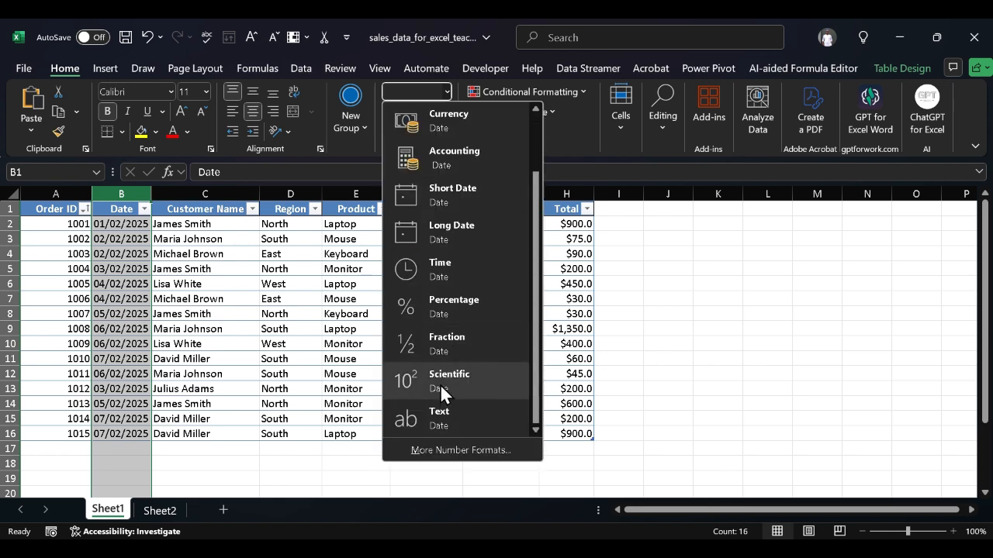
left_click(459, 450)
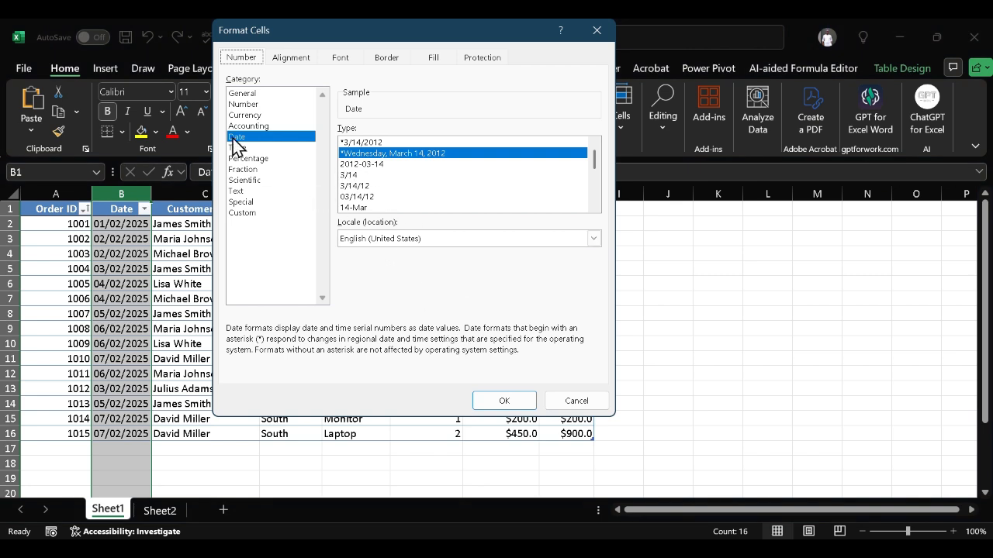
left_click(374, 164)
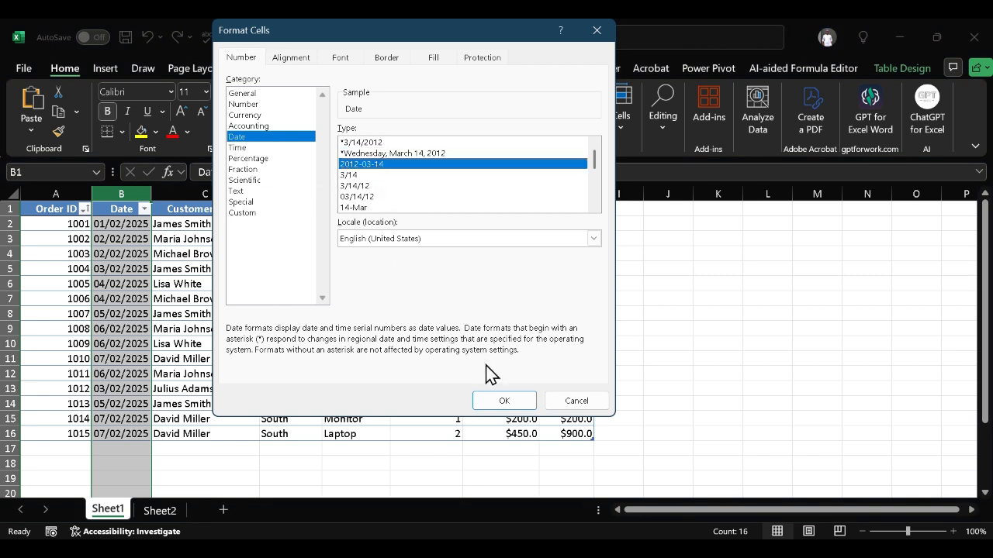
left_click(496, 400)
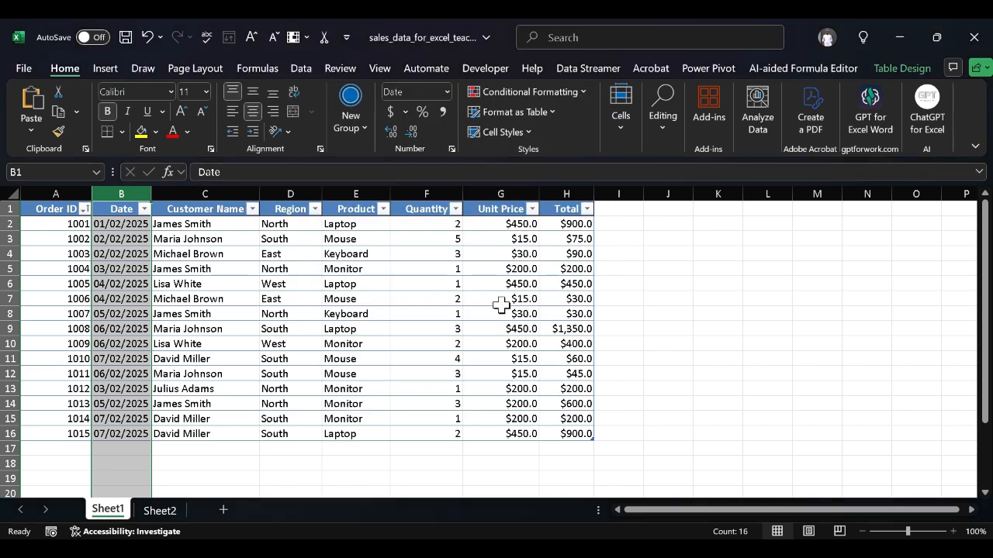
left_click(446, 92)
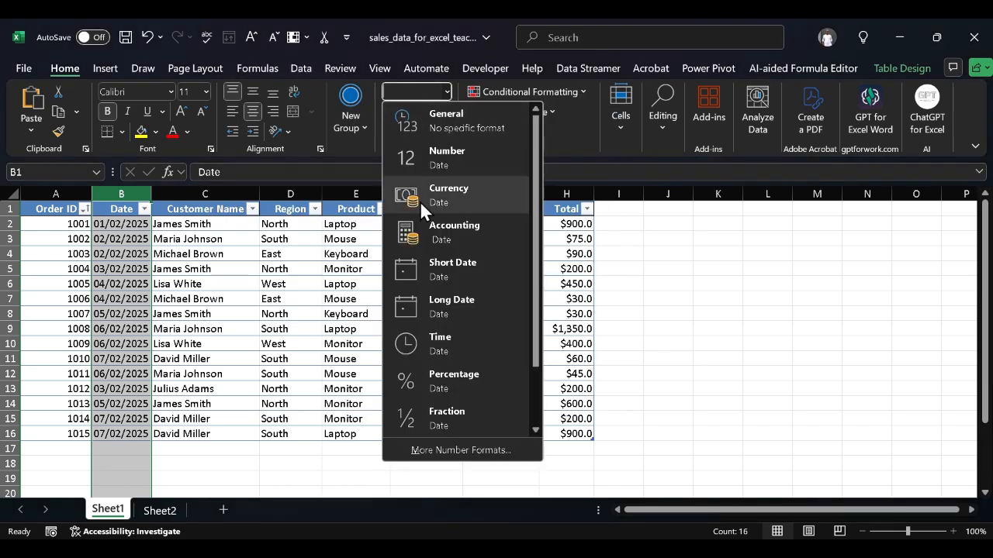
key("Escape")
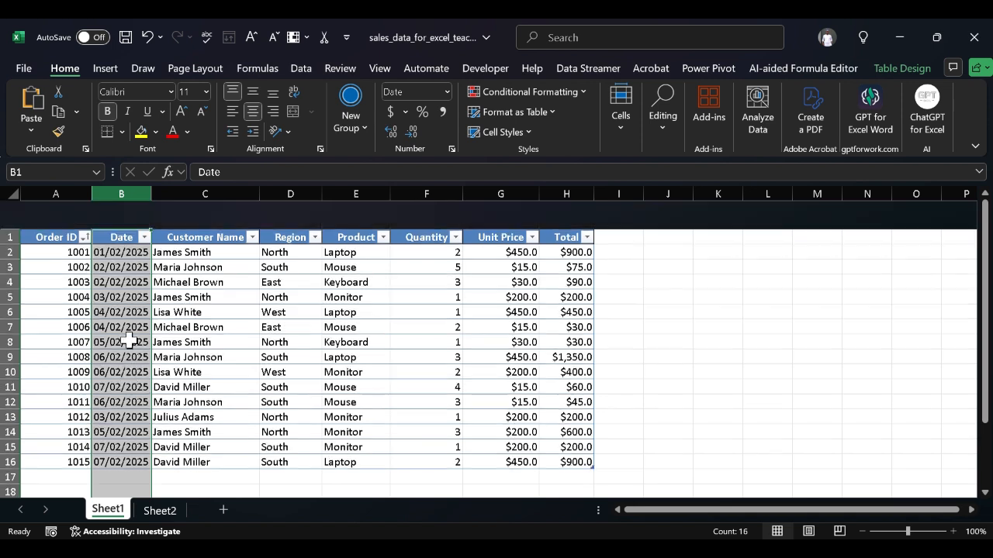
left_click(108, 298)
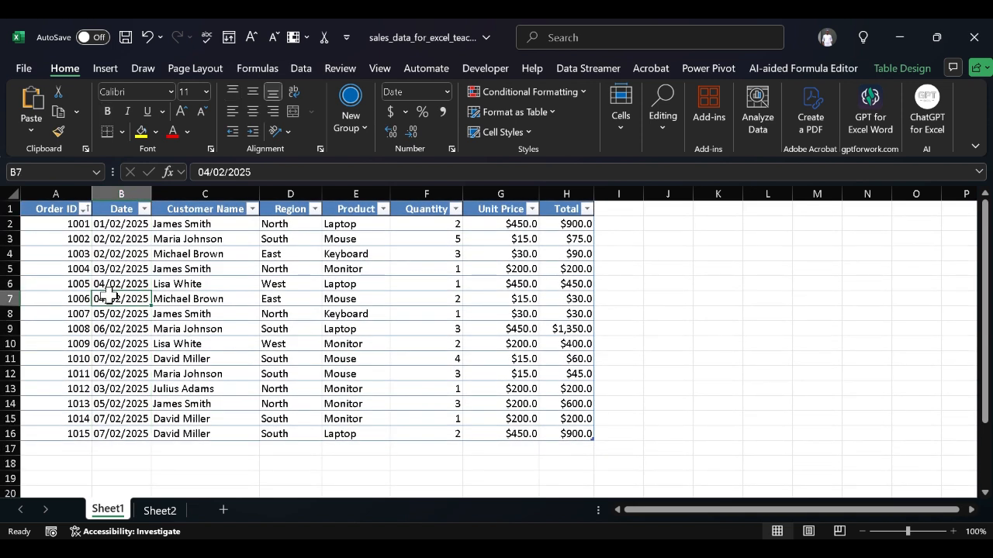
double_click(109, 299)
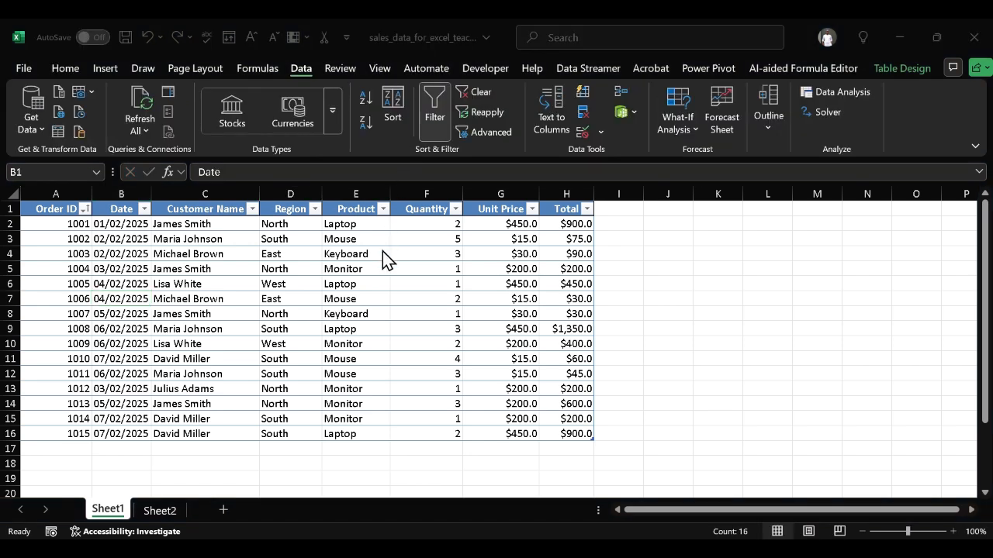
left_click(66, 62)
left_click(65, 69)
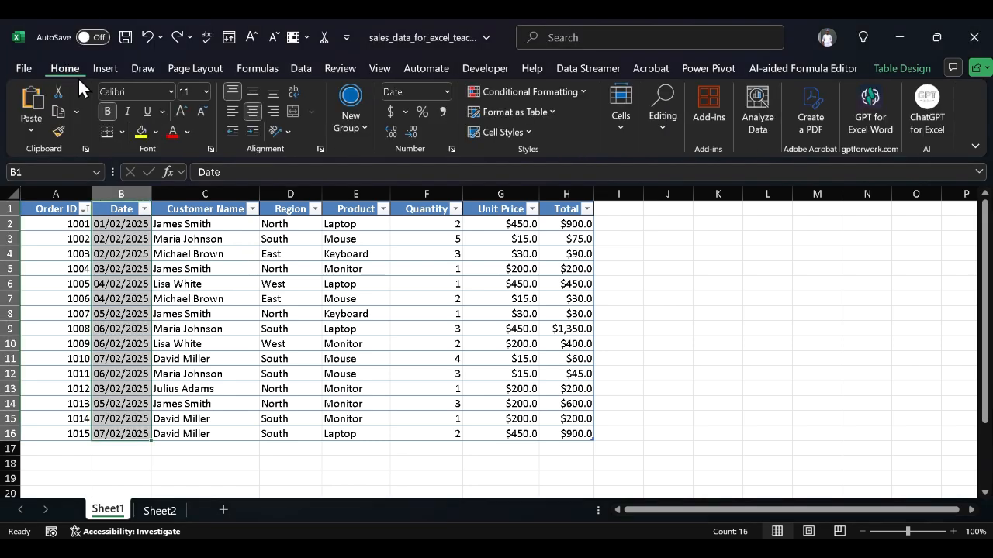
left_click(818, 390)
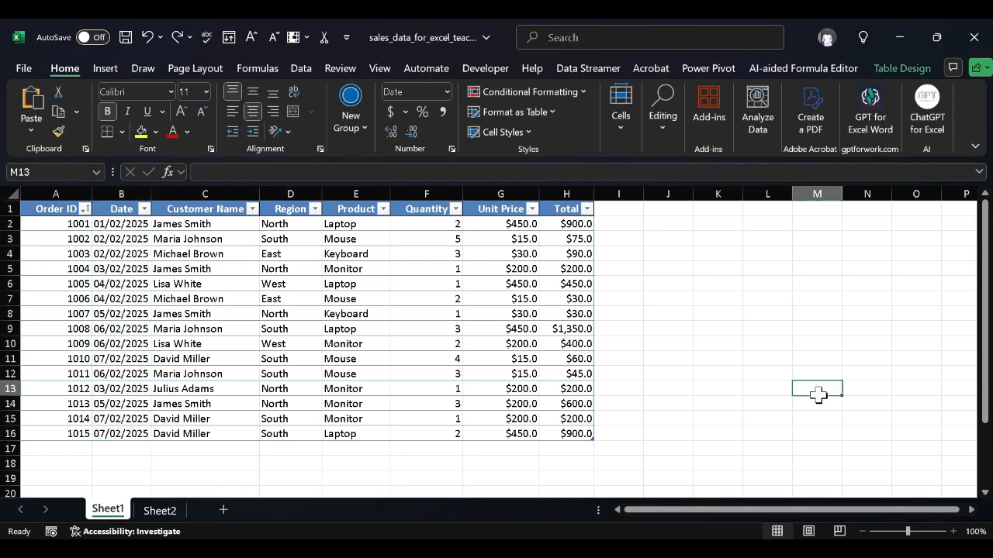
Convert the Date column's text entries to real dates with Text to Columns, using Delimited, Tab and the DMY date format
left_click(126, 188)
key("ctrl+shift+Up")
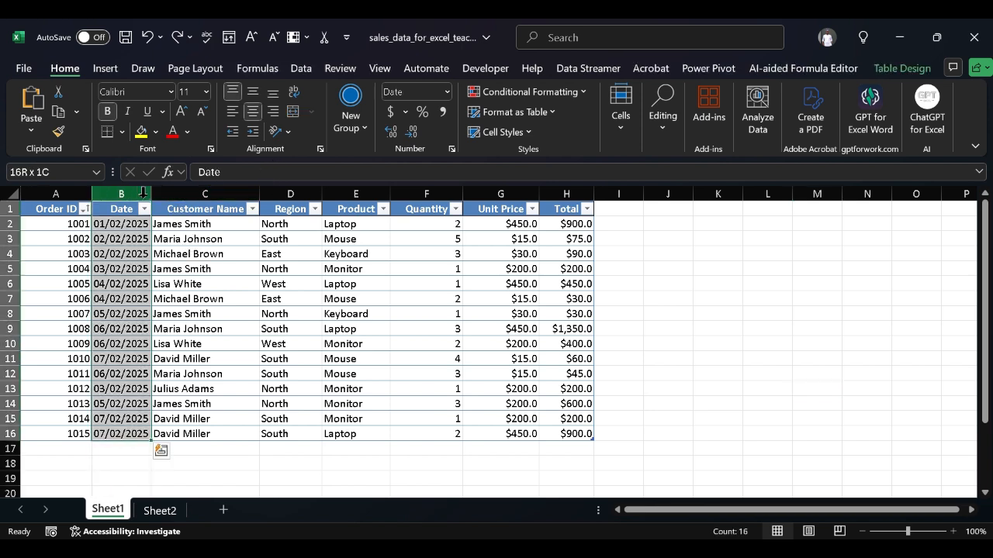
left_click(299, 72)
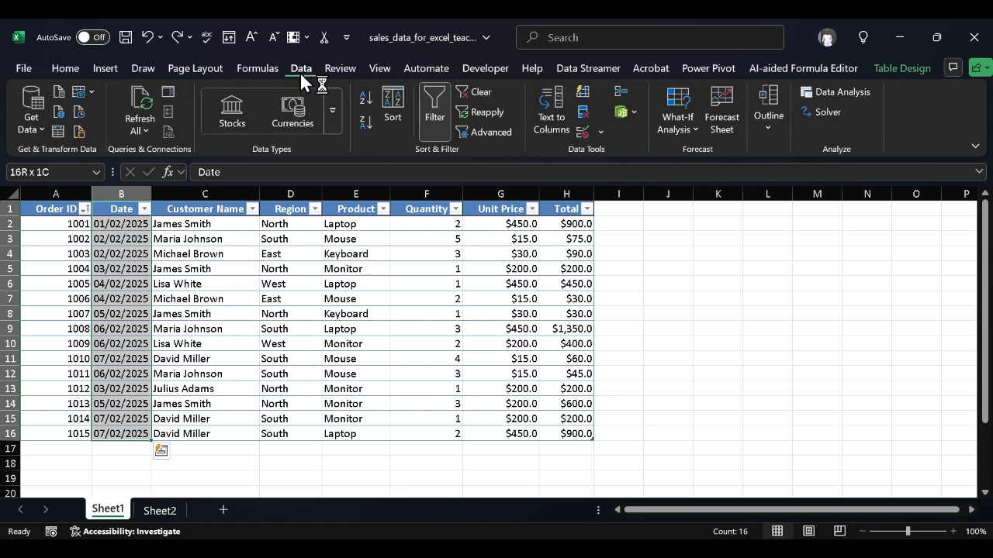
left_click(544, 97)
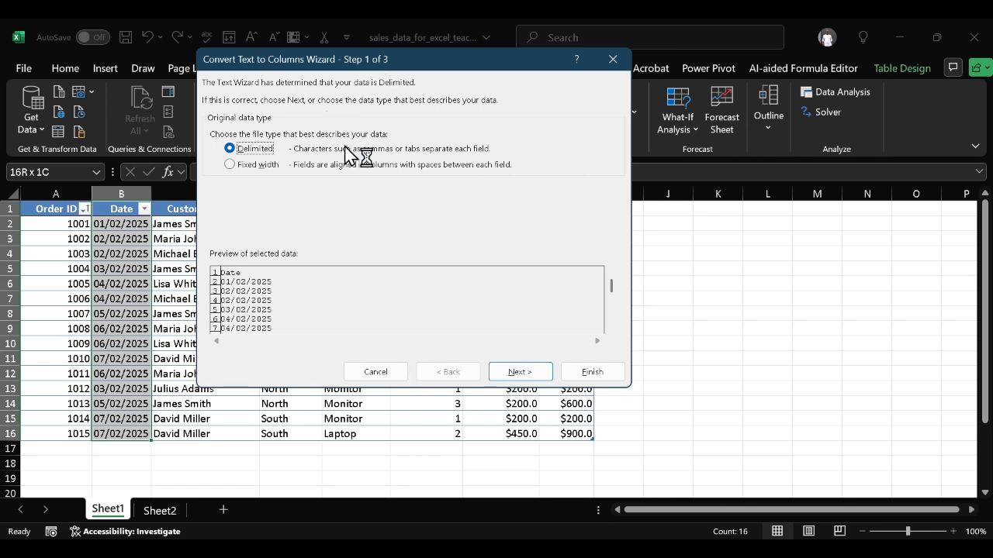
left_click(530, 374)
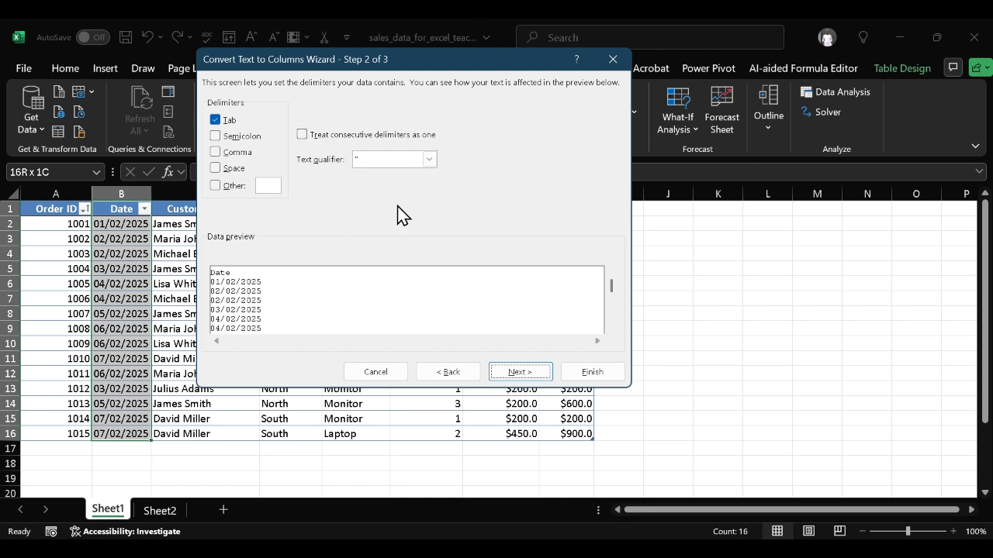
left_click(522, 374)
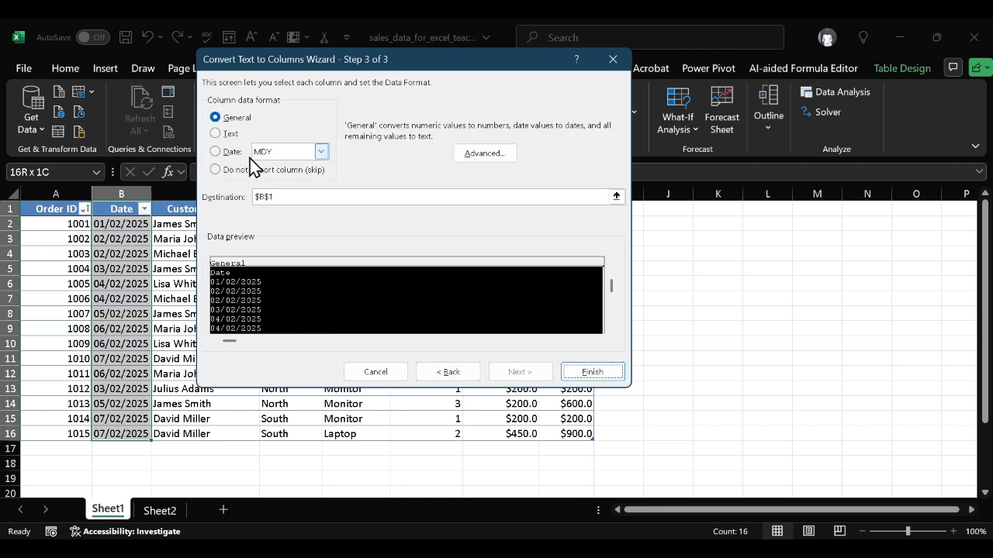
left_click(230, 152)
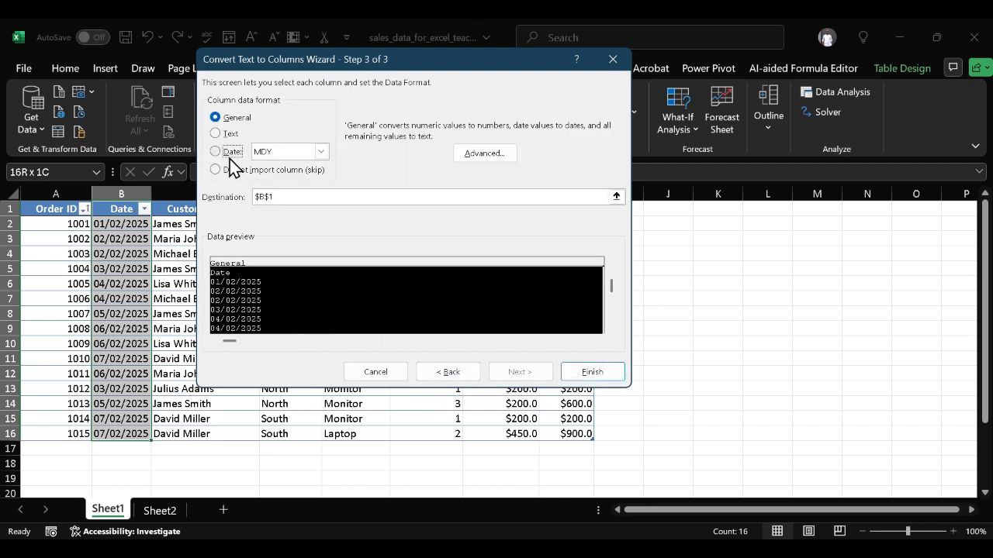
left_click(321, 153)
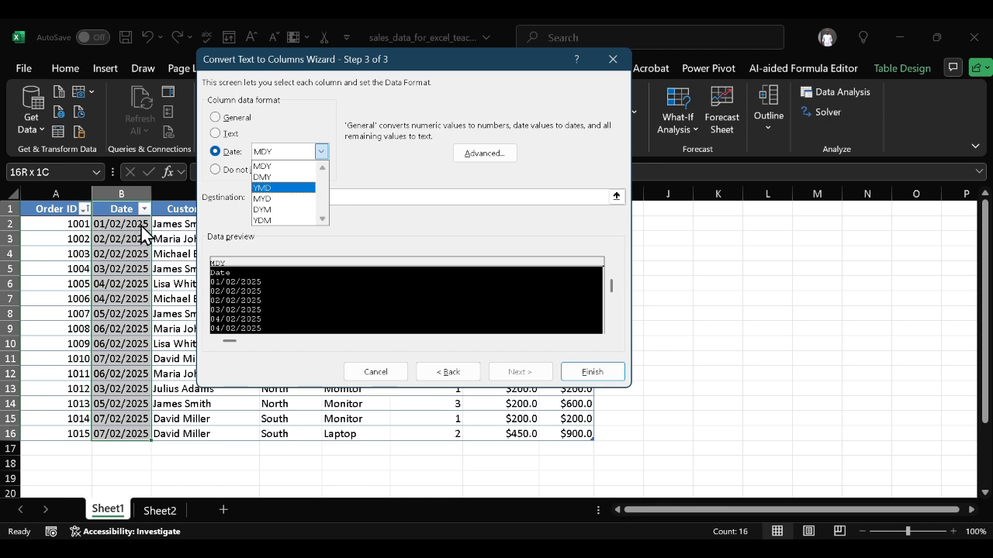
left_click(306, 178)
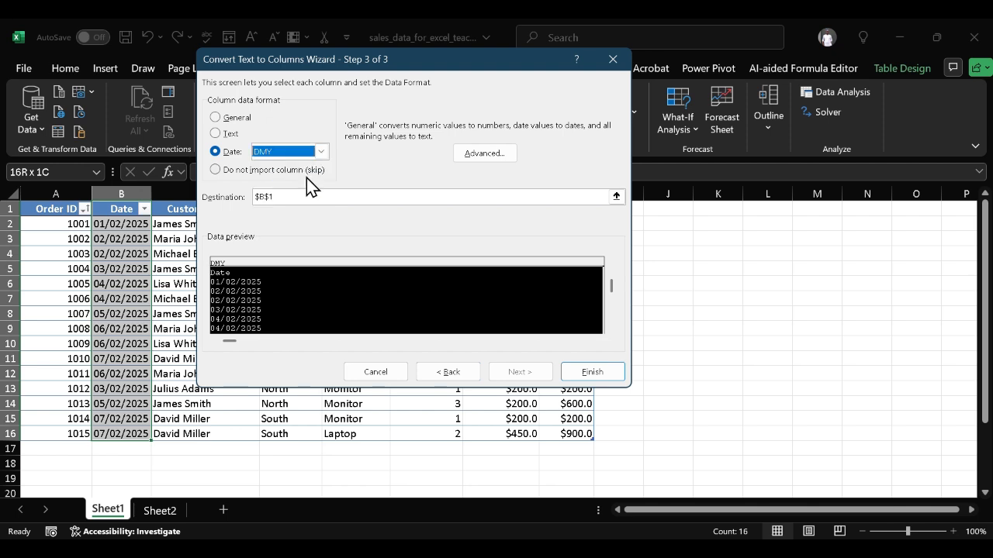
left_click(598, 369)
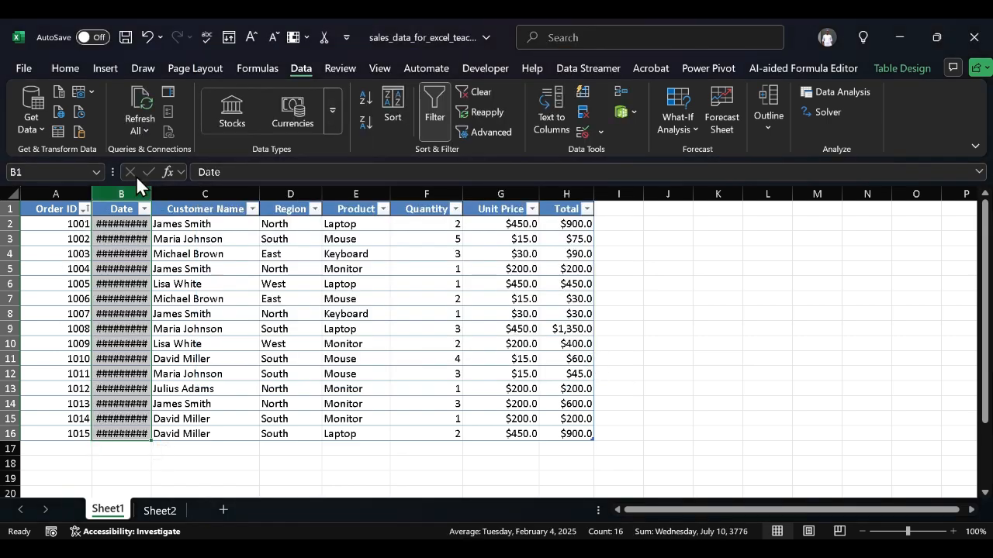
Autofit the Date column's width to its contents and deselect the column
left_click_drag(150, 195, 150, 195)
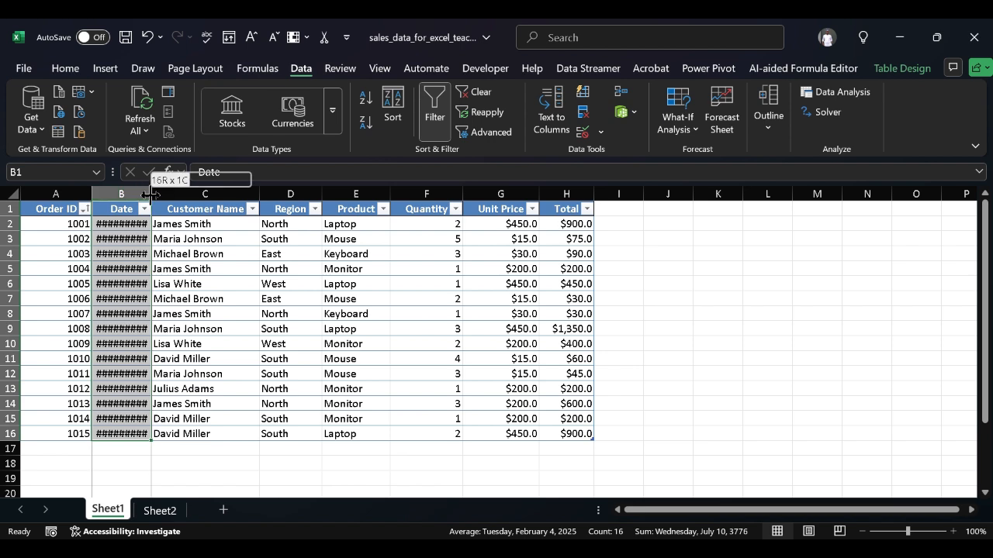
double_click(150, 194)
left_click(743, 345)
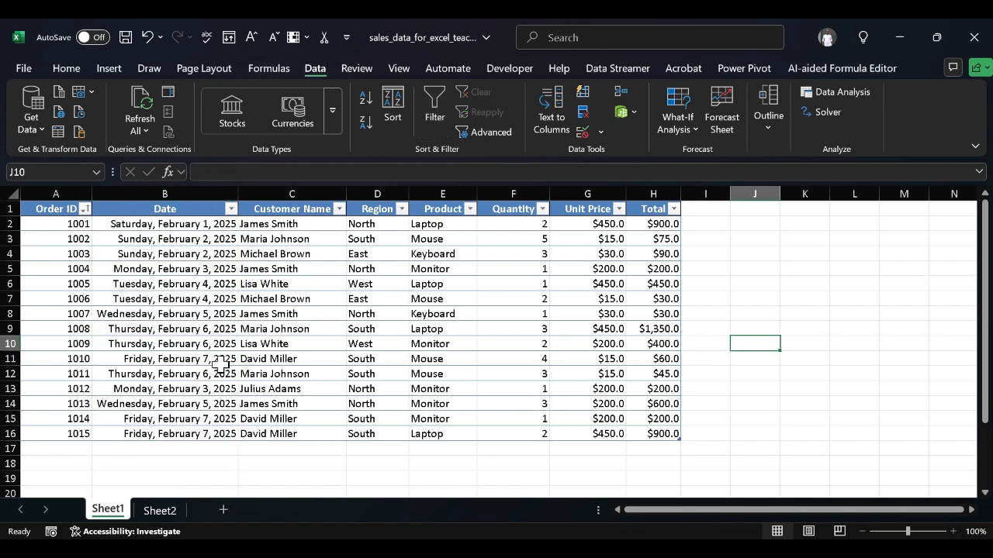
Format the table's Date column with the "March 14, 2012" date type through the full cell format options
scroll(269, 372, "up", 2)
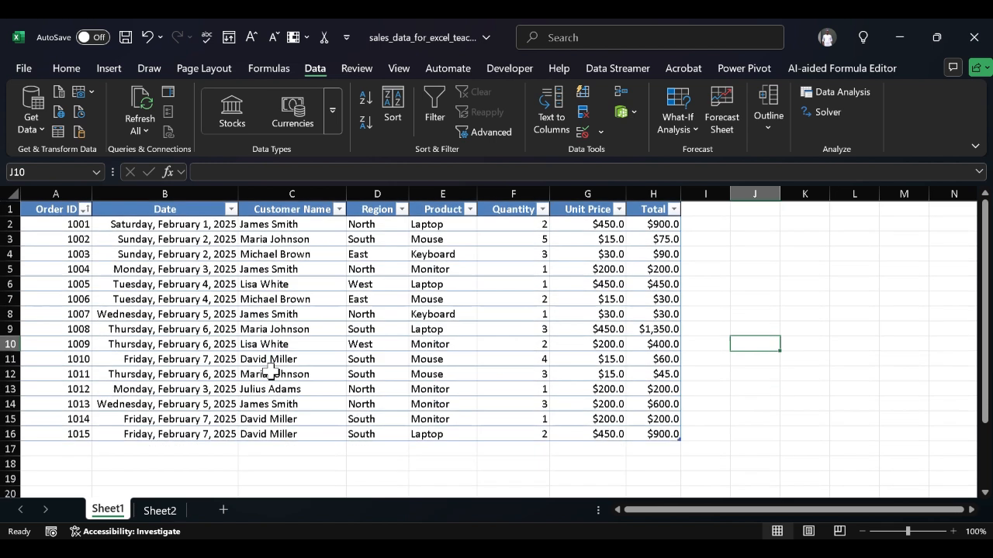
scroll(270, 372, "up", 3)
left_click(213, 187)
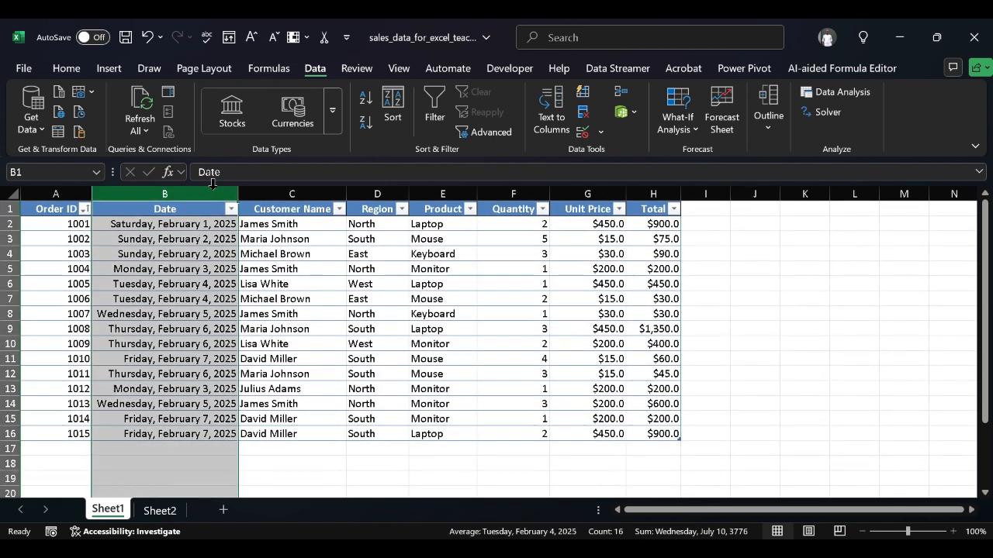
key("ctrl+shift+Up")
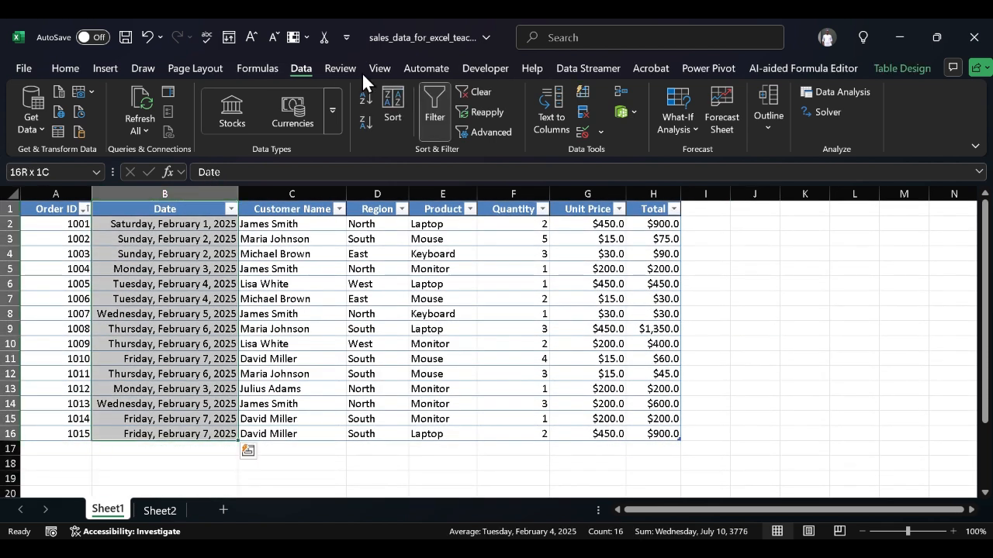
left_click(67, 70)
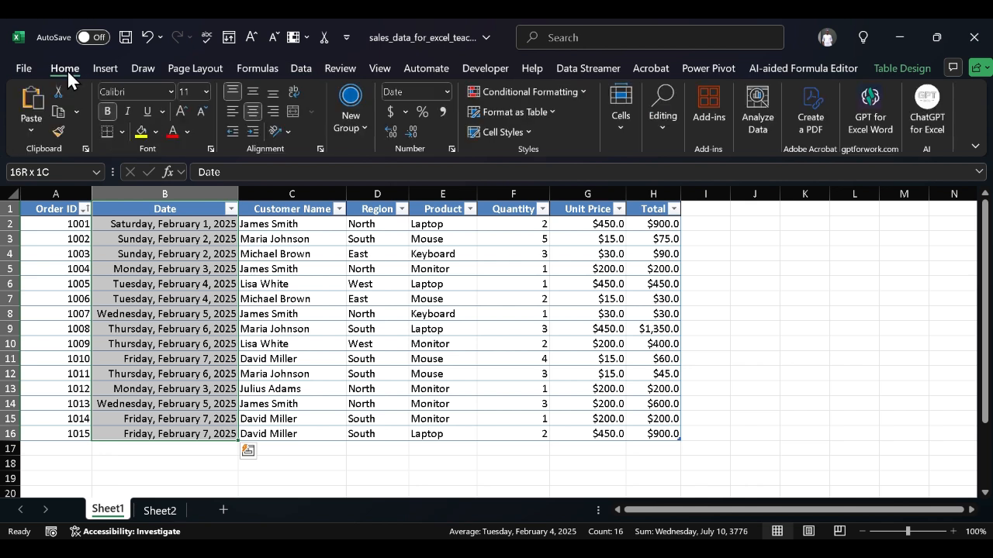
left_click(447, 90)
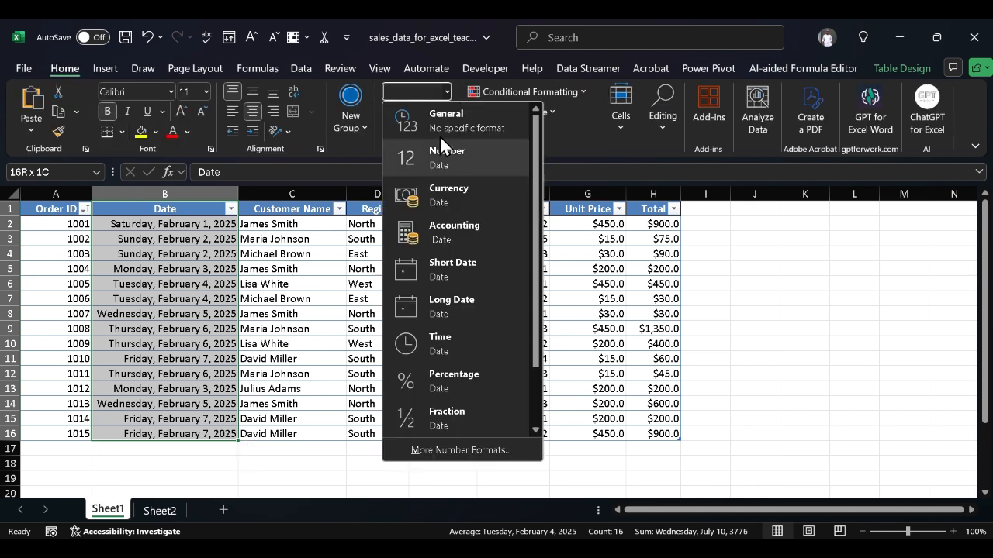
left_click(460, 449)
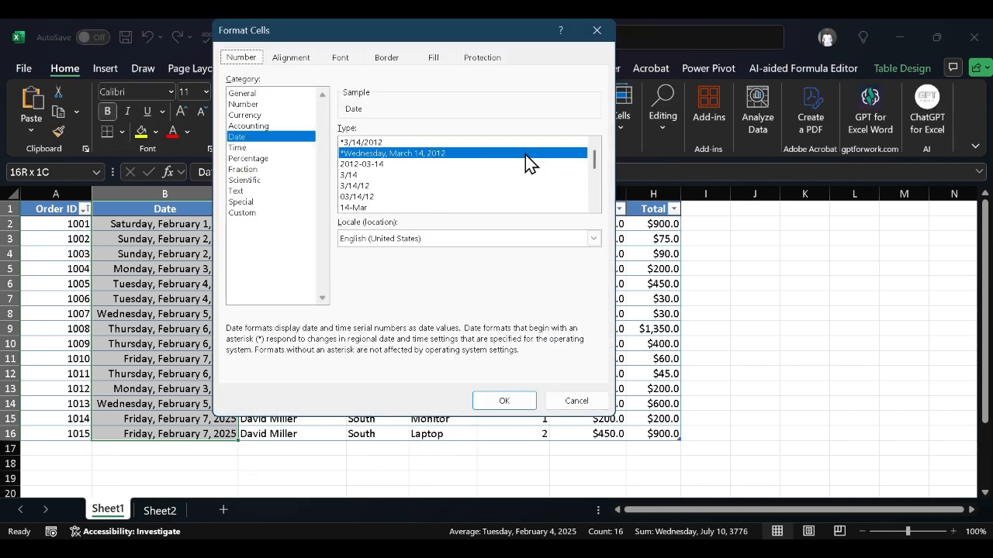
left_click(369, 166)
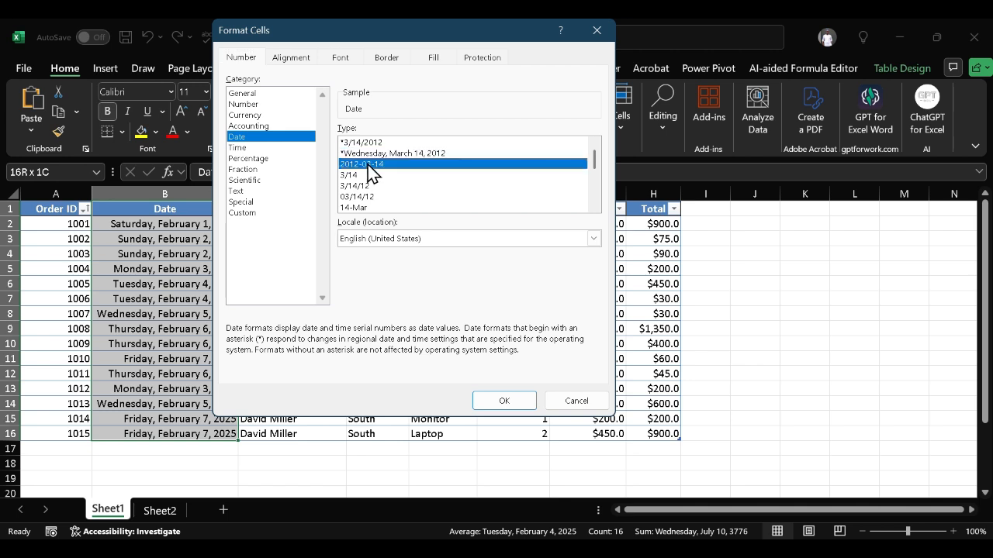
scroll(369, 178, "down", 4)
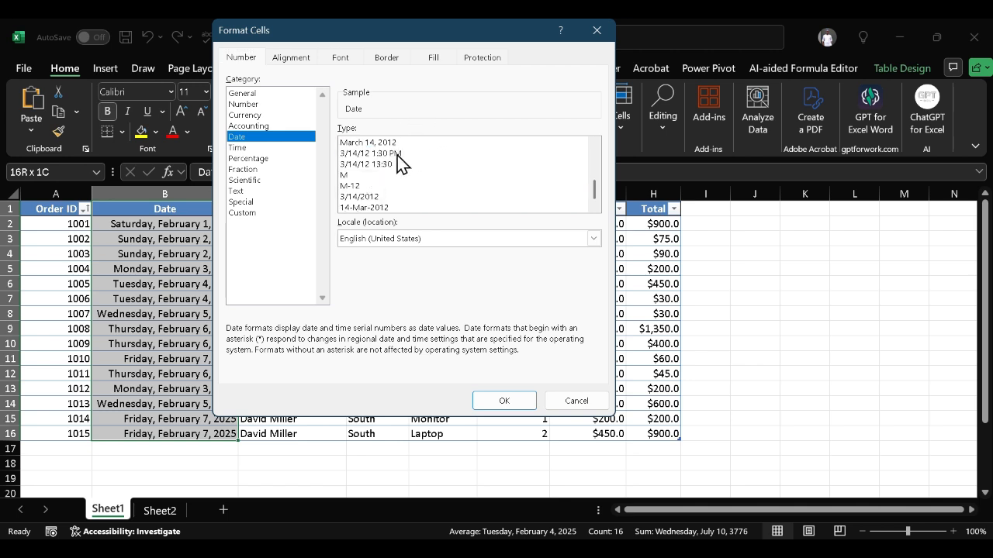
left_click(391, 144)
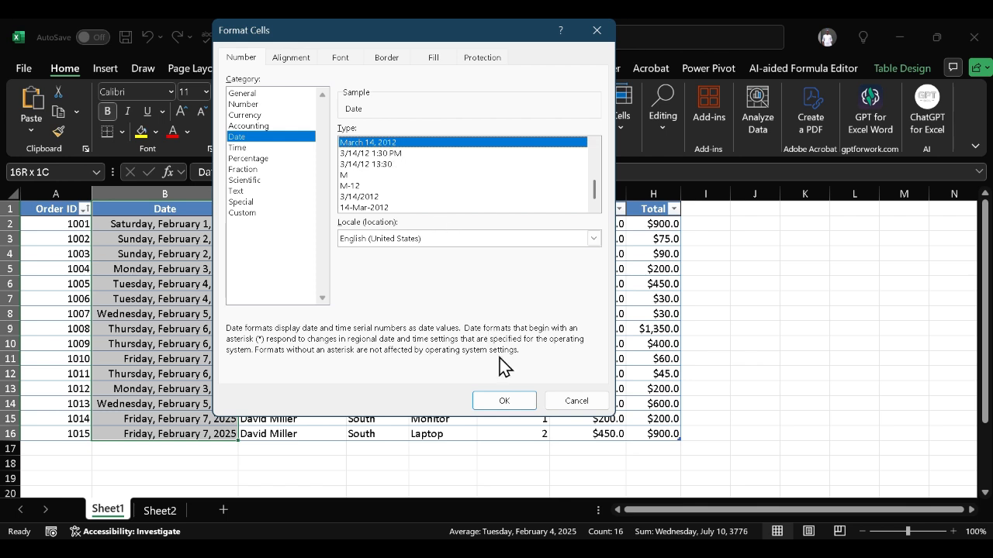
left_click(506, 401)
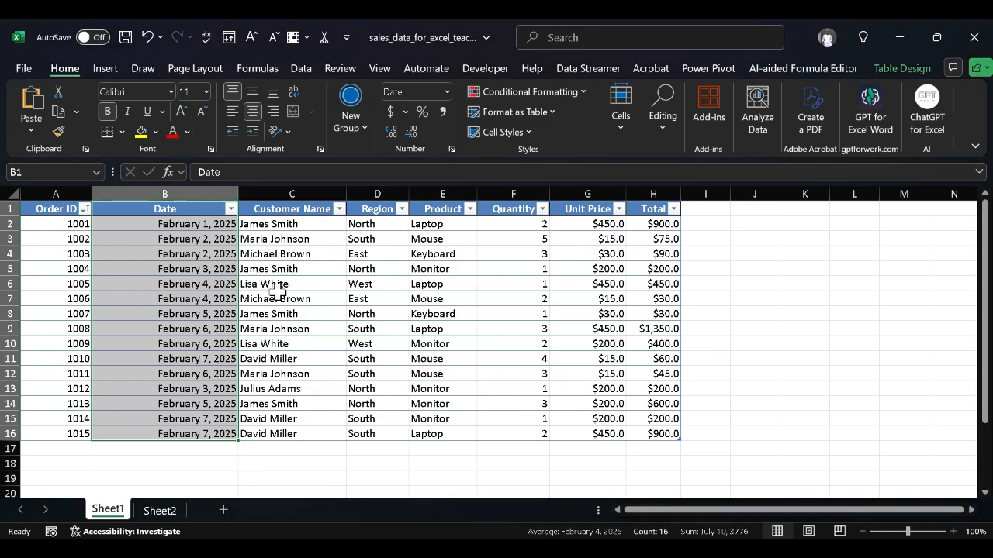
Set the Date column back to the "*Wednesday, March 14, 2012" date type and deselect the column
left_click(445, 94)
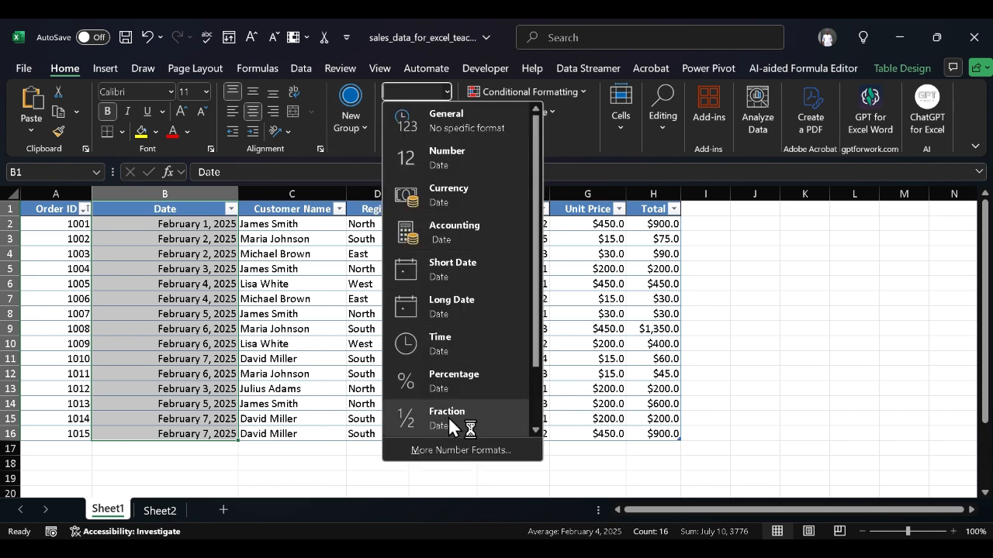
left_click(459, 451)
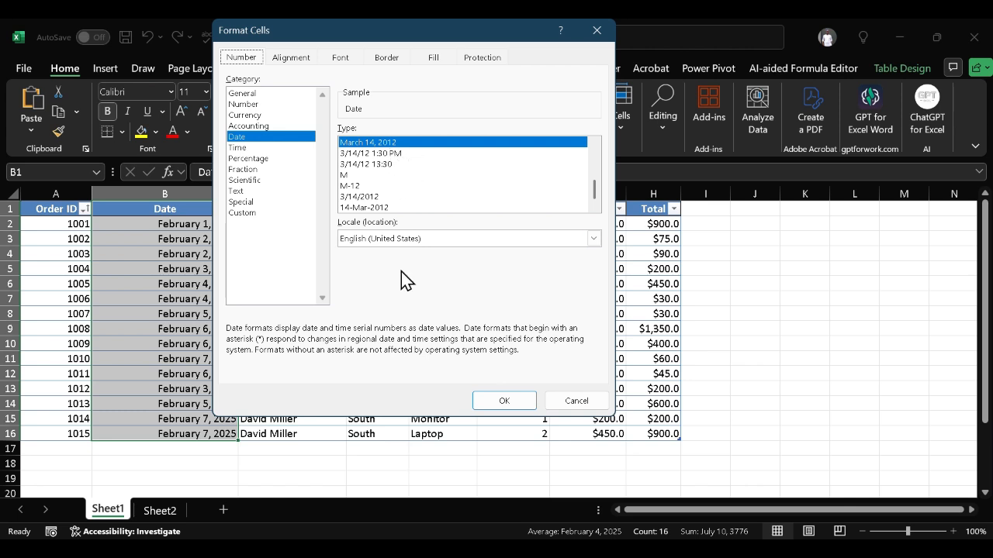
scroll(442, 199, "up", 3)
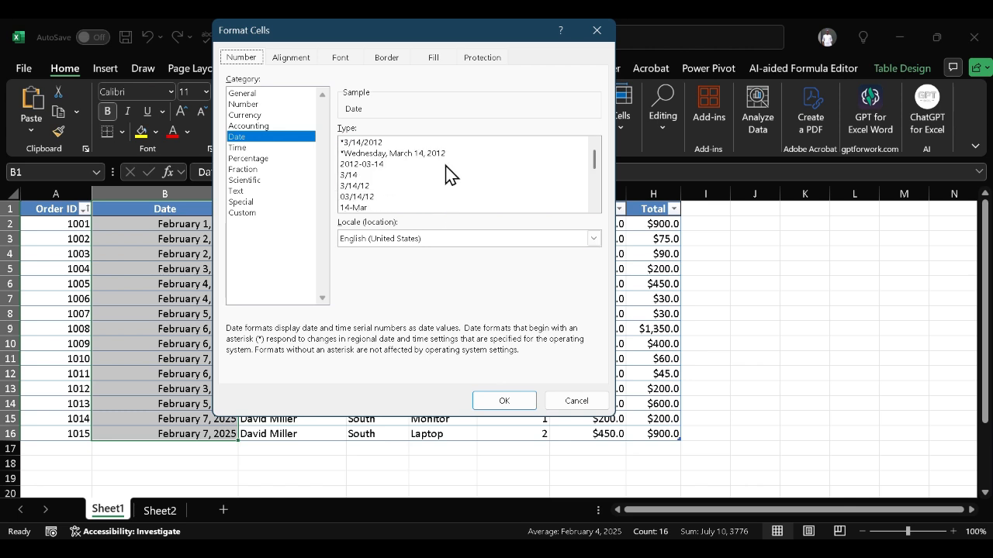
left_click(442, 152)
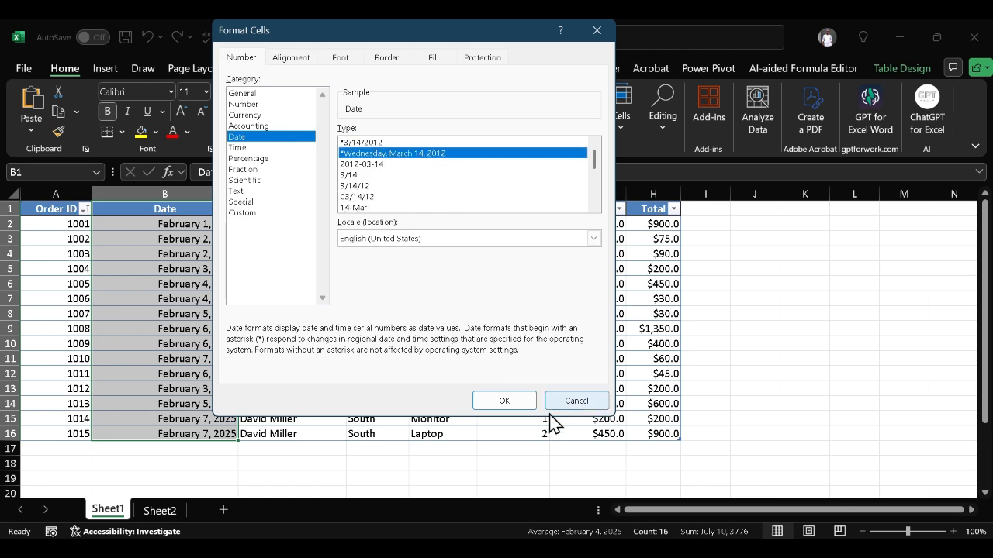
left_click(509, 404)
left_click(787, 342)
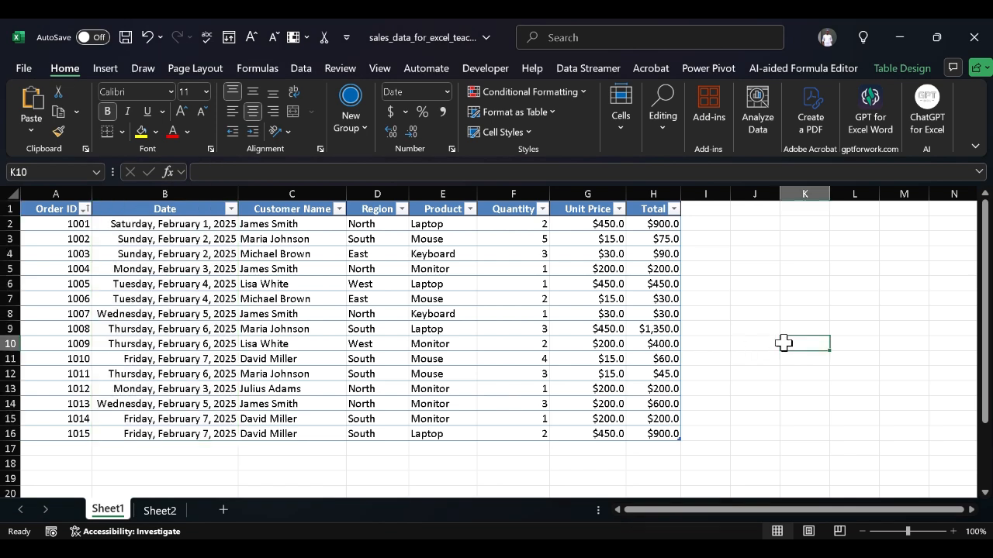
scroll(405, 282, "up", 3)
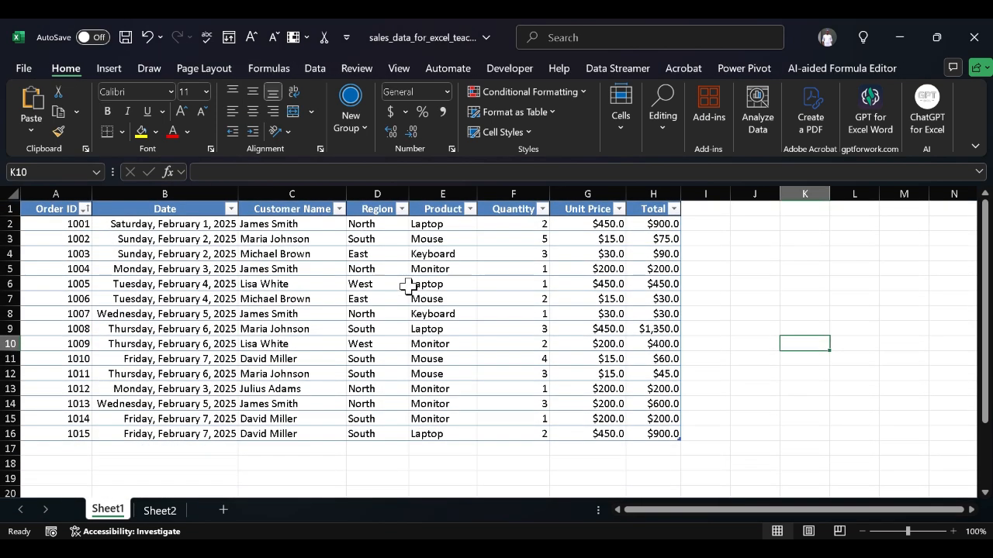
scroll(407, 287, "up", 2)
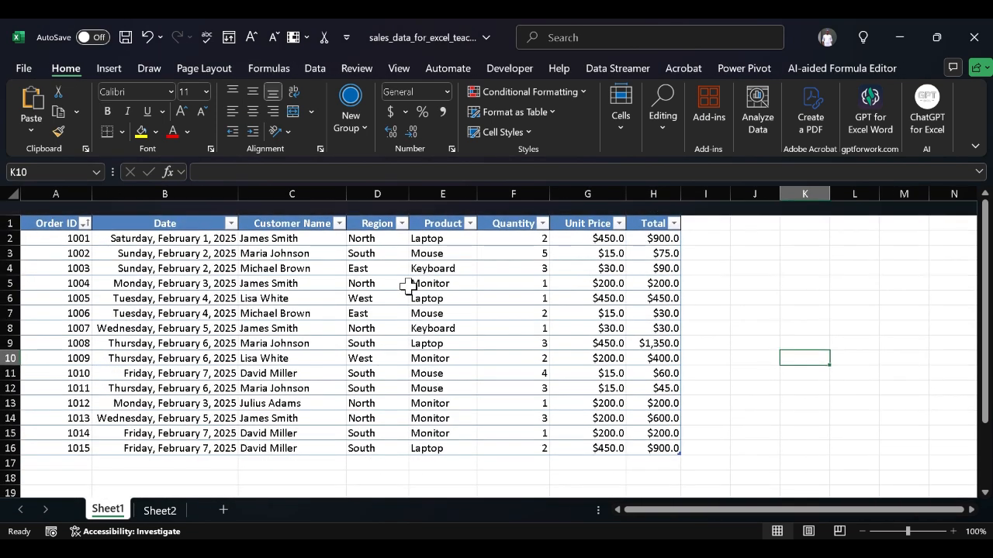